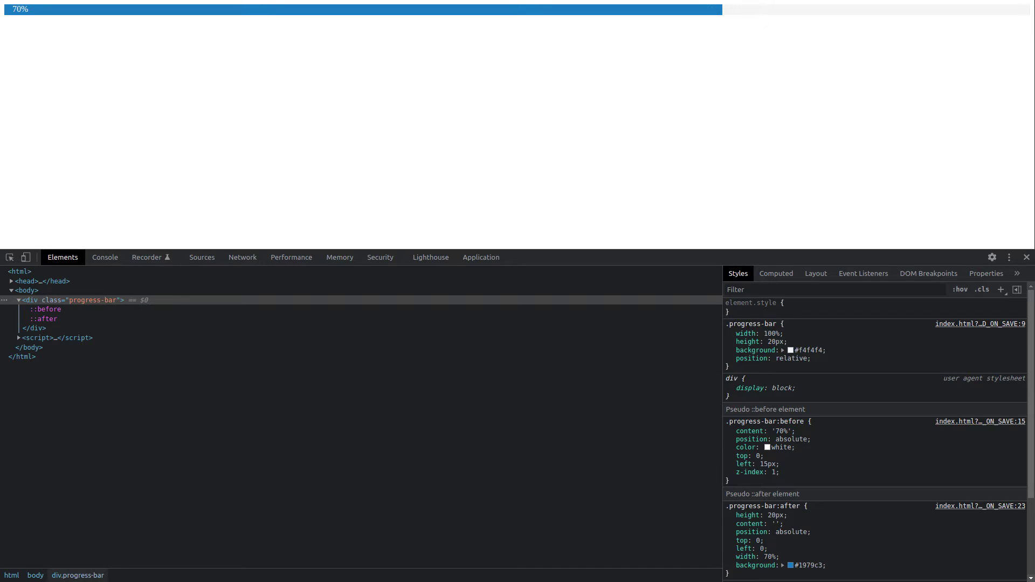
# - Inspect div.progress-bar's ::before and ::after rules, including the 70% width and #1979c3 background
pyautogui.press('Down')
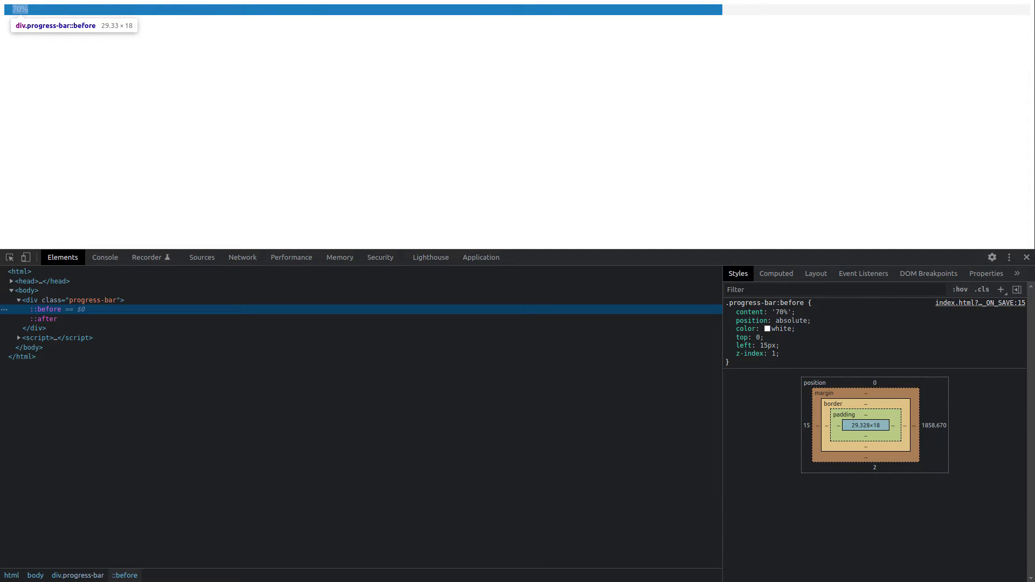
pyautogui.press('Down')
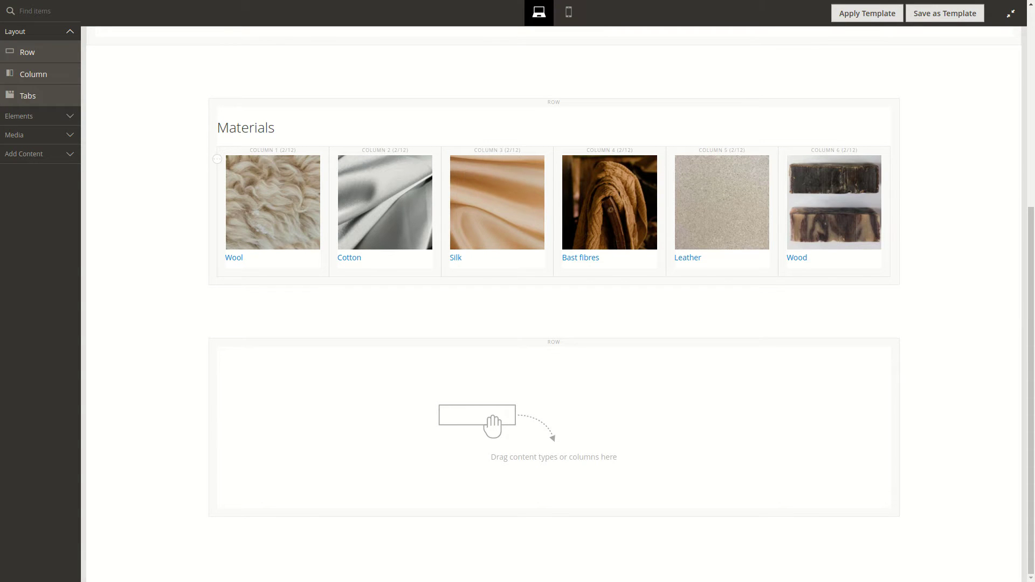
# - Drop an HTML Code element into the empty row containing <div class="progress-bar"></div>
pyautogui.click(46, 118)
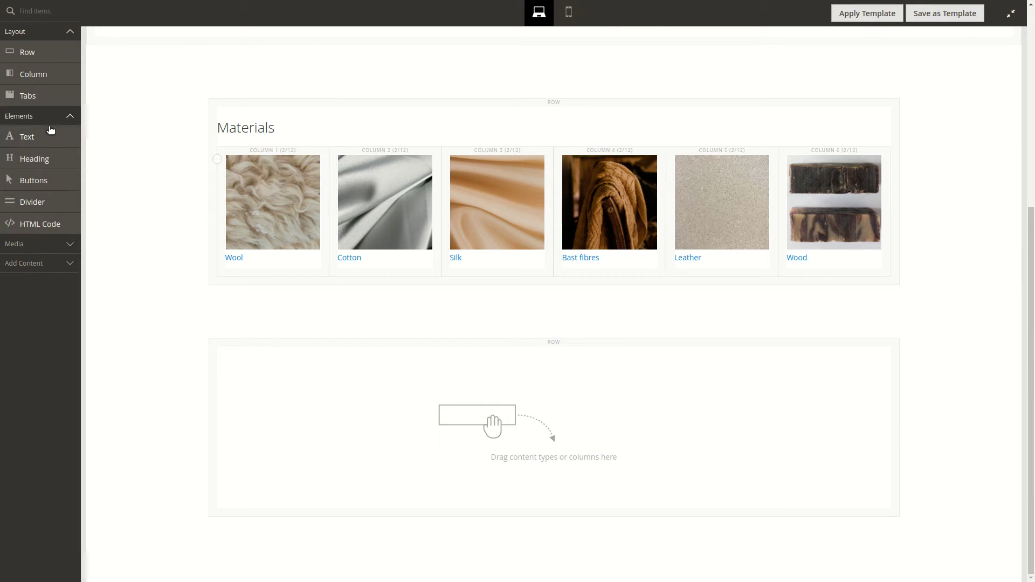
pyautogui.moveTo(37, 227); pyautogui.dragTo(363, 415)
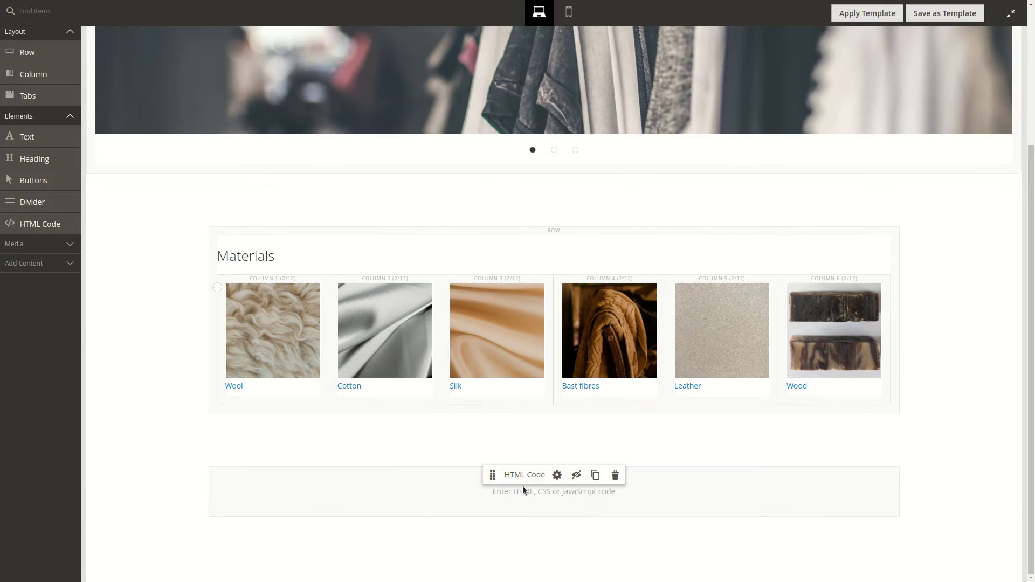
pyautogui.click(555, 477)
pyautogui.click(411, 309)
pyautogui.write('<div class="progress-bar"></div>')
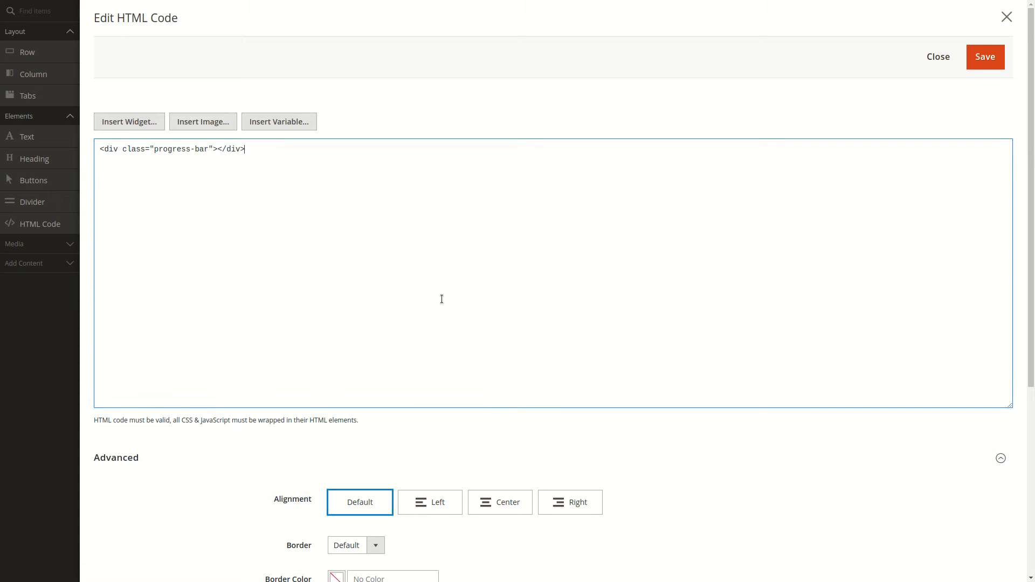
# - Exit the full-screen editor and save the home page
pyautogui.click(978, 63)
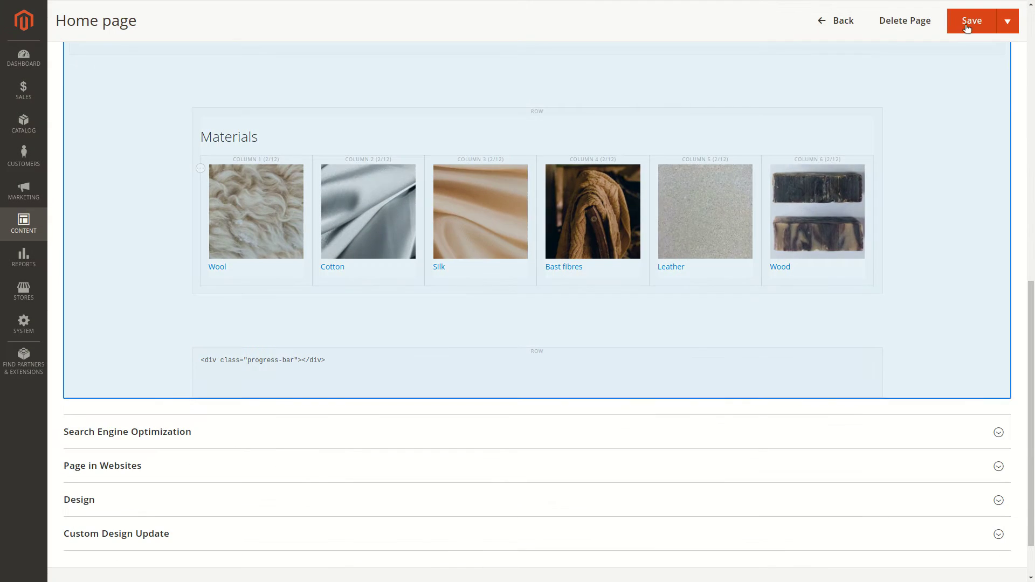
pyautogui.click(966, 27)
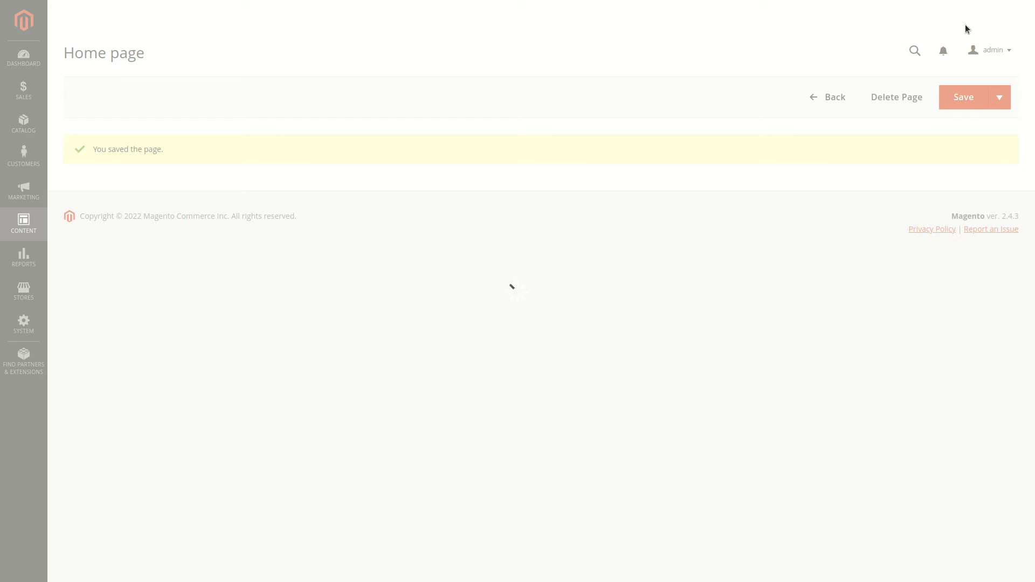
pyautogui.hotkey('alt', 'Tab')
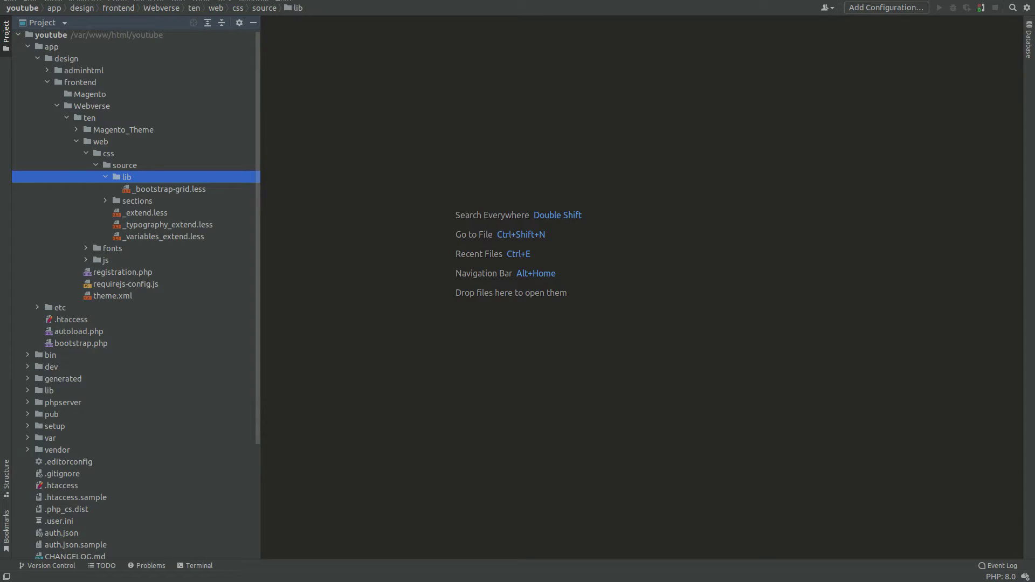
# - Create lib/_progress-bar.less and paste the progress-bar CSS into it
pyautogui.rightClick(118, 180)
pyautogui.moveTo(145, 182)
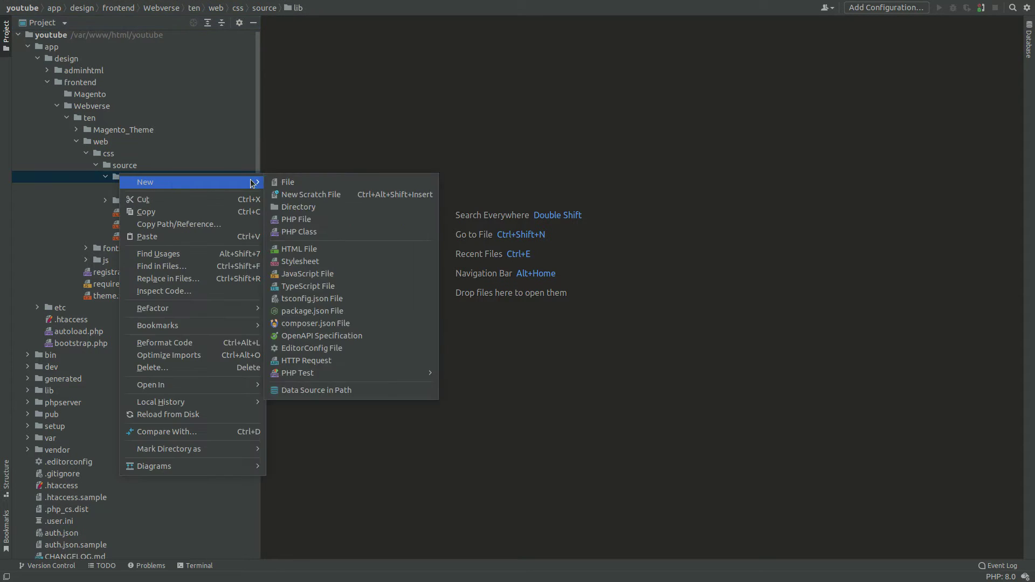
pyautogui.click(273, 181)
pyautogui.write('_prog')
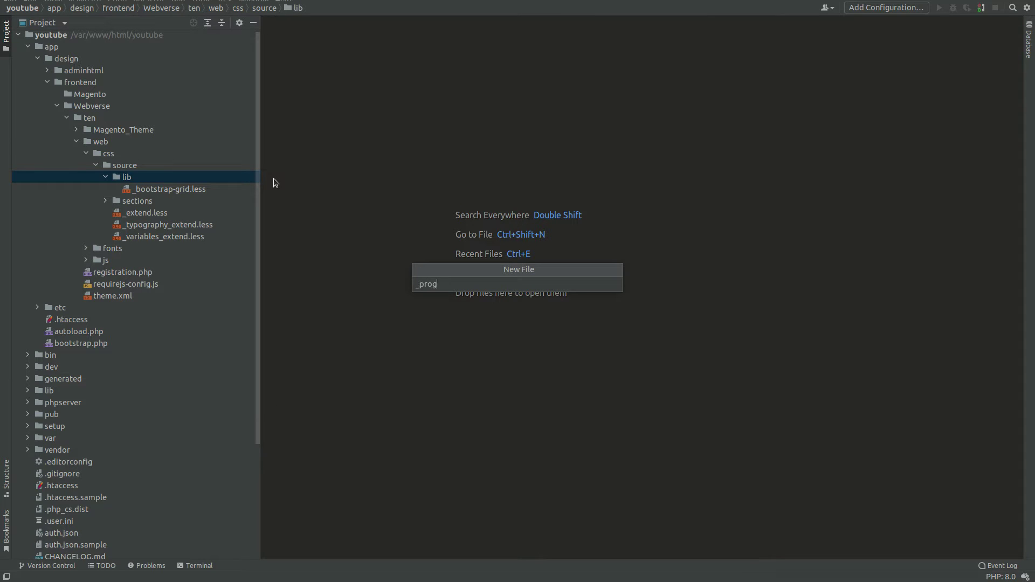
pyautogui.write('ress-bar.l')
pyautogui.write('ess')
pyautogui.press('Return')
pyautogui.write(".progress-bar {     width: 100%;     height: 20px;     background: #f4f4f4;     position: relative; } .progress-bar:before {     content: '70%';     position: absolute;     color: white;     top: 0;     left: 15px;     z-index: 1; } .progress-bar:after {     height: 20px;     content: '';     position: absolute;     top: 0;     left: 0;     width: 70%;     background: #1979c3; }")
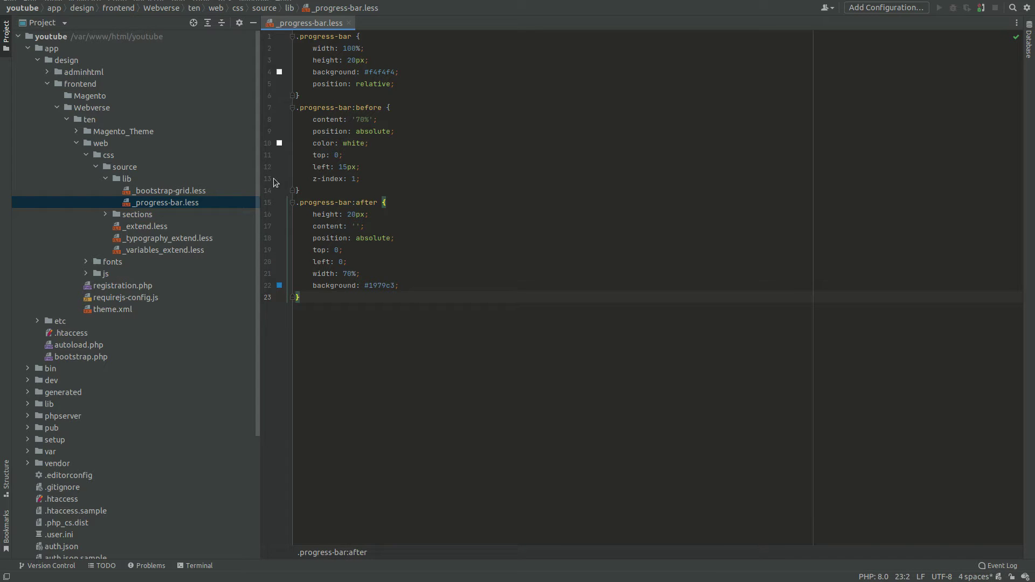
# - Nest the :before and :after rules inside .progress-bar as &:before and &:after
pyautogui.moveTo(300, 191); pyautogui.dragTo(353, 108)
pyautogui.press('BackSpace')
pyautogui.click(386, 93)
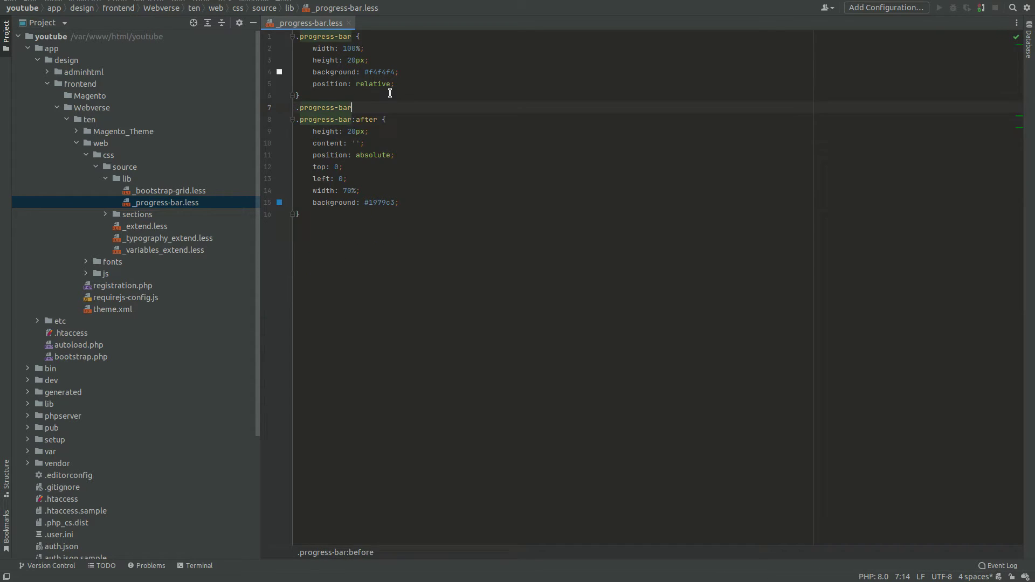
pyautogui.press('Return')
pyautogui.press('Return')
pyautogui.press('Return')
pyautogui.write("&:before {         content: '70%';         position: absolute;         color: white;         top: 0;         left: 15px;         z-index: 1;     }")
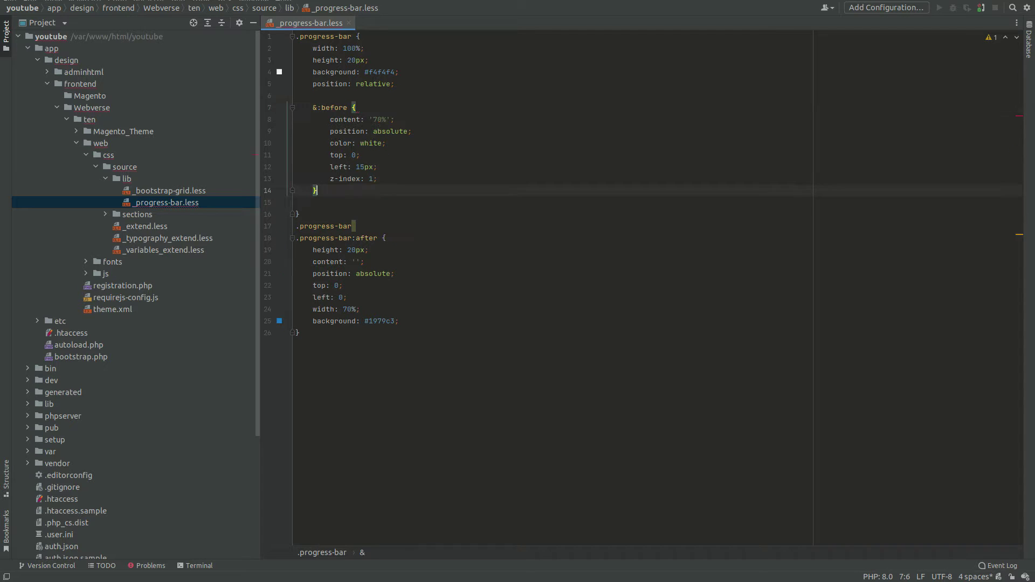
pyautogui.moveTo(309, 332)
pyautogui.mouseDown()
pyautogui.moveTo(316, 249)
pyautogui.moveTo(353, 238)
pyautogui.moveTo(284, 230)
pyautogui.mouseUp()
pyautogui.press('BackSpace')
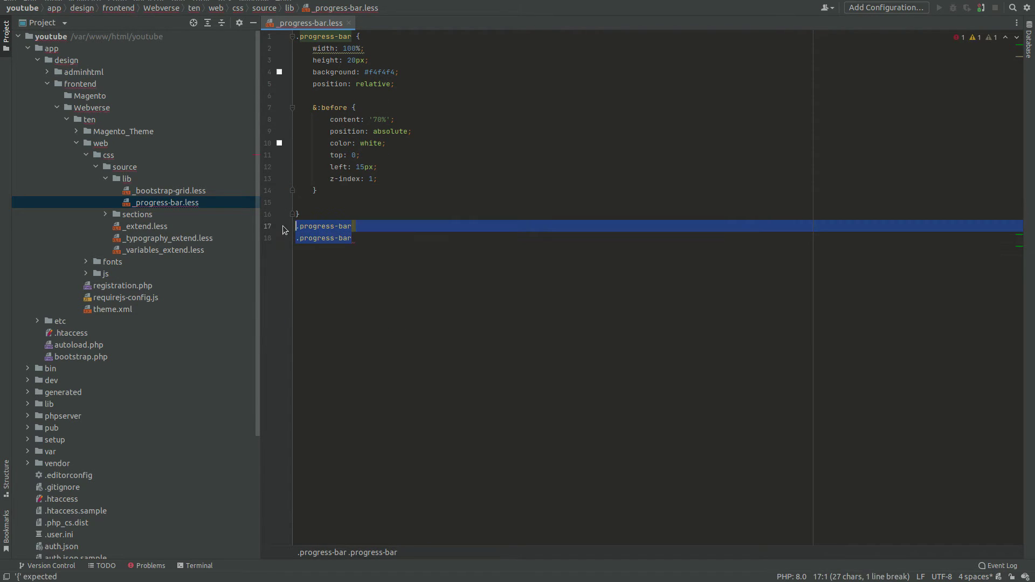
pyautogui.press('BackSpace')
pyautogui.click(340, 191)
pyautogui.press('Return')
pyautogui.press('Return')
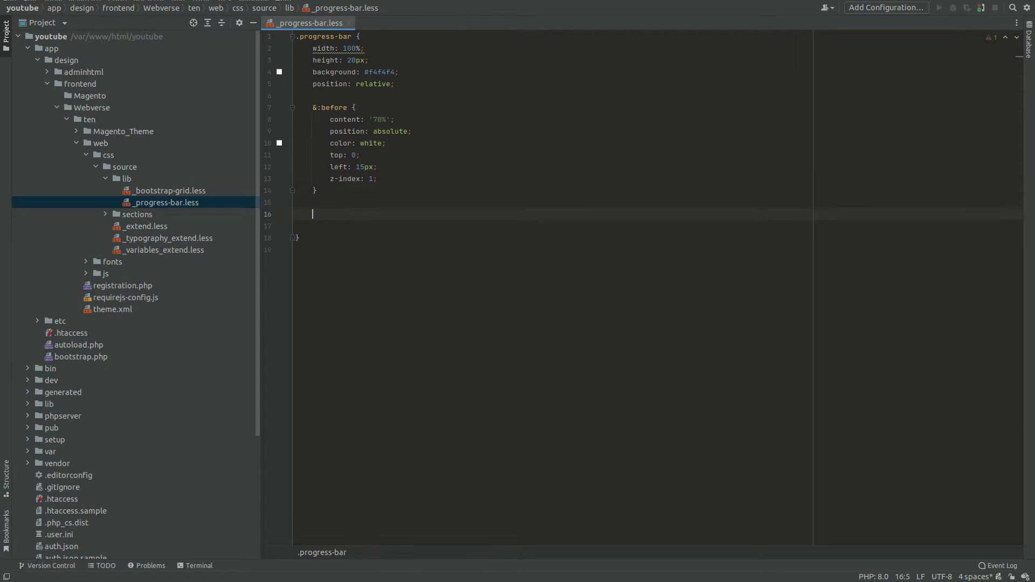
pyautogui.write("&:after {         height: 20px;         content: '';         position: absolute;         top: 0;         left: 0;         width: 70%;         background: #1979c3;     }")
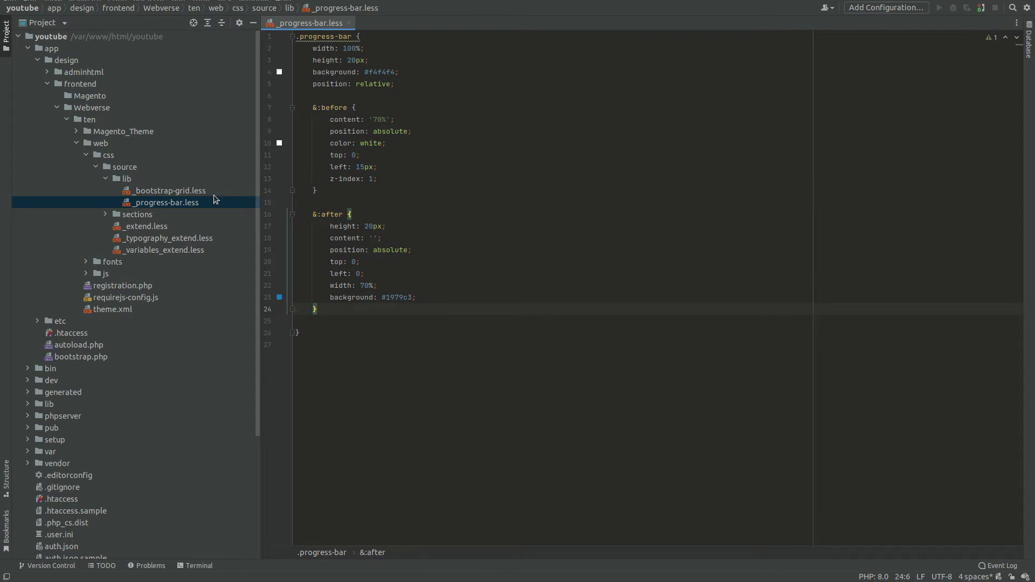
pyautogui.doubleClick(162, 227)
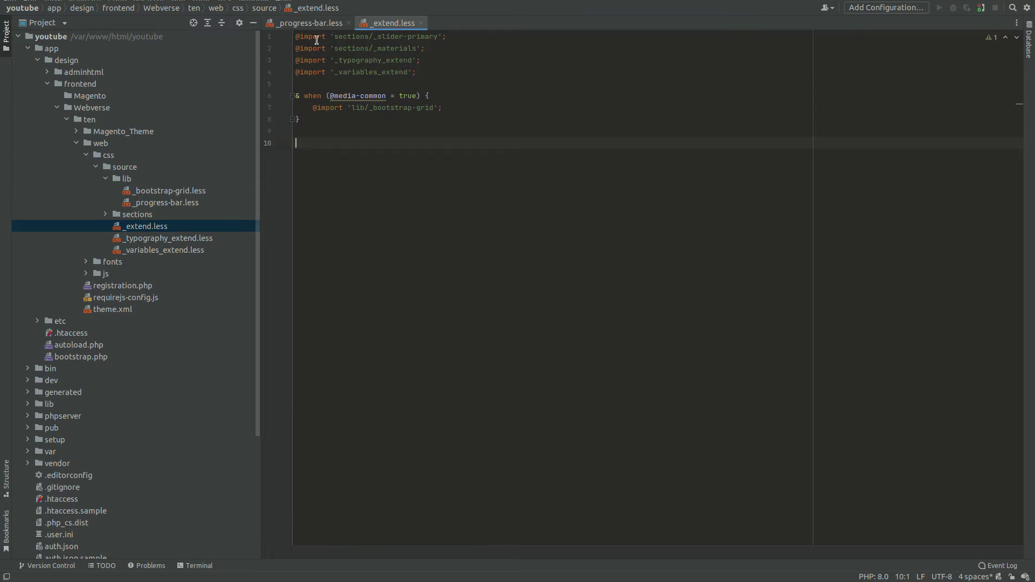
pyautogui.hotkey('ctrl', 'Home')
pyautogui.hotkey('ctrl', 'd')
pyautogui.moveTo(335, 37); pyautogui.dragTo(362, 38)
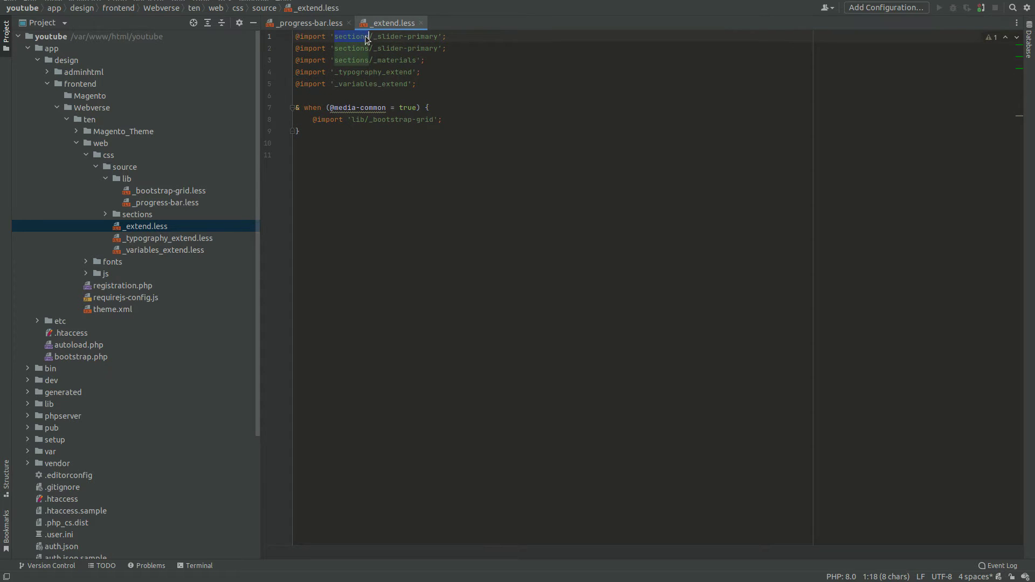
pyautogui.write('lib')
pyautogui.press('Return')
pyautogui.hotkey('ctrl', 'shift', 'Right')
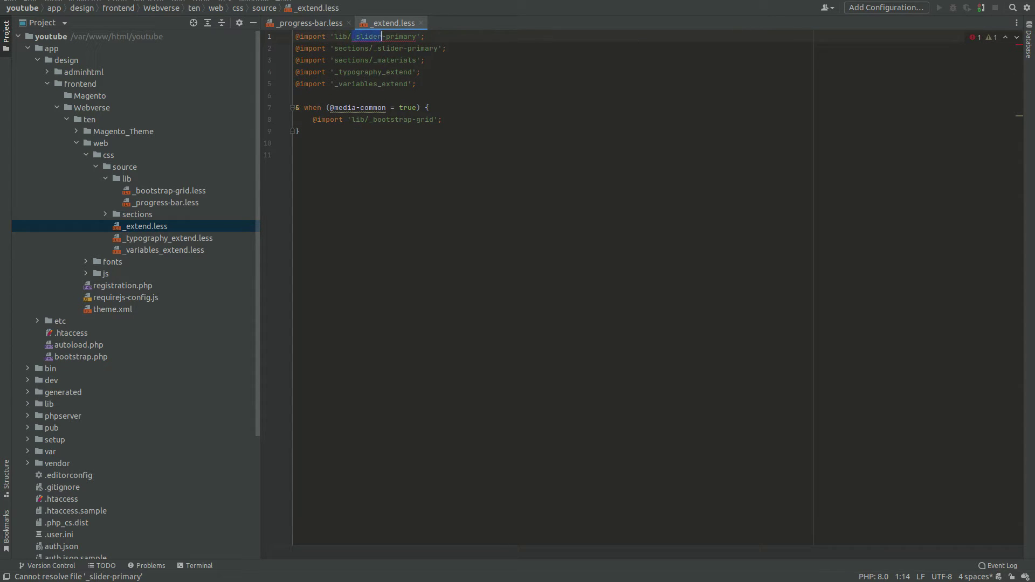
pyautogui.hotkey('ctrl', 'shift', 'Right')
pyautogui.write('_p')
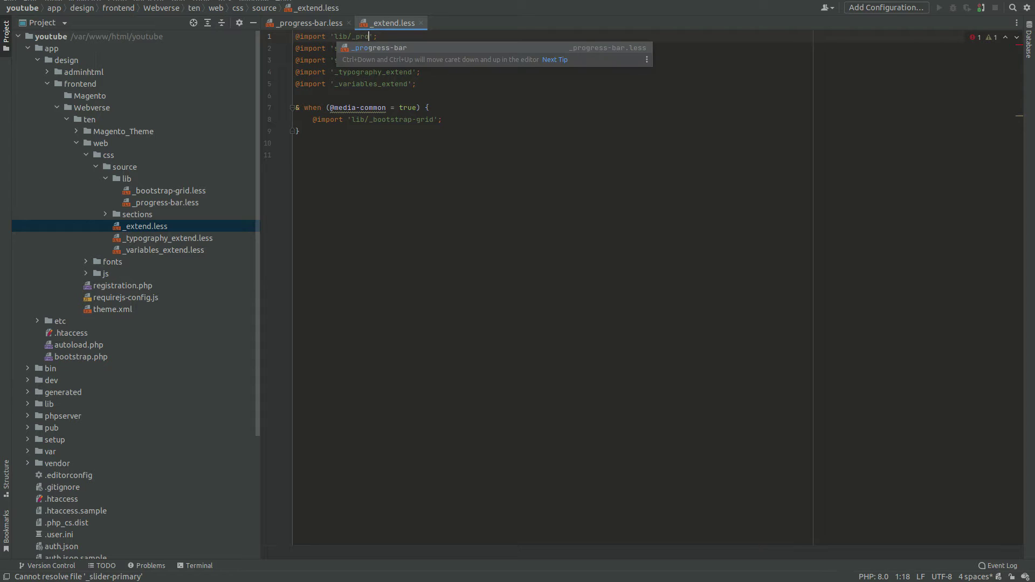
pyautogui.press('Return')
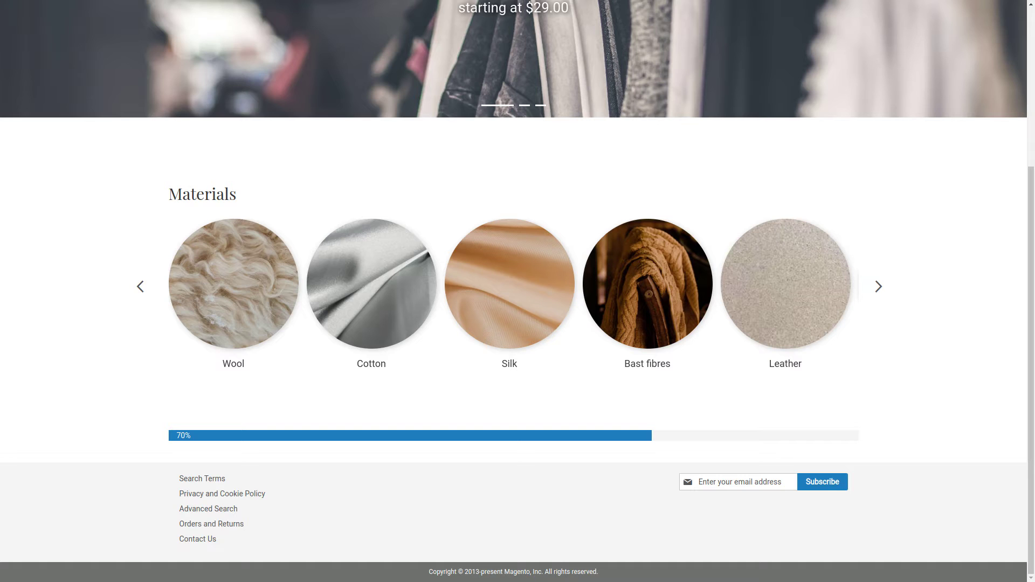
# - Add an empty .lib-progress-bar() mixin block above the .progress-bar rule
pyautogui.hotkey('alt', 'Tab')
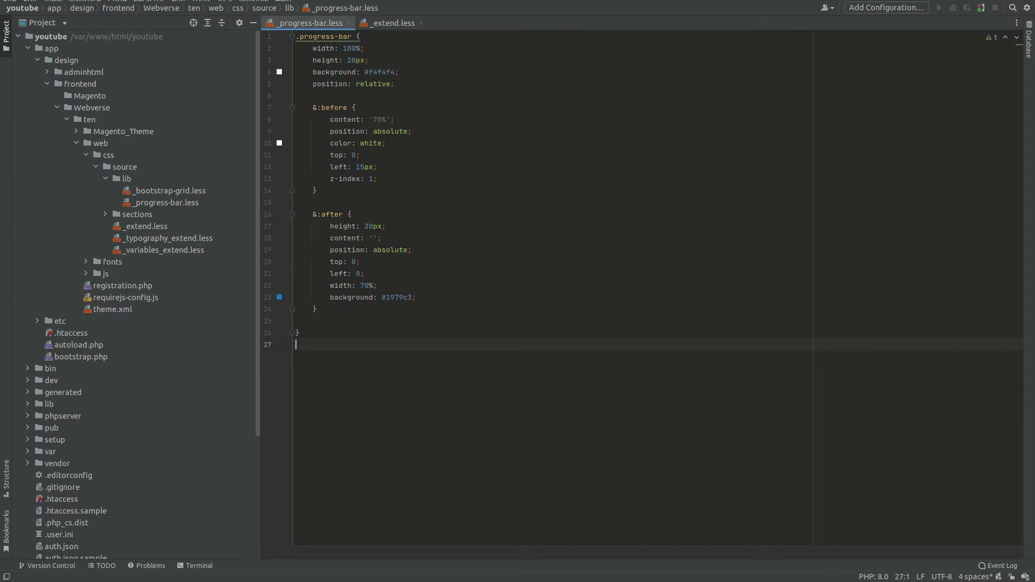
pyautogui.hotkey('ctrl', 'Home')
pyautogui.press('Return')
pyautogui.press('Up')
pyautogui.write('.lib-progress-bar (  ) {  }')
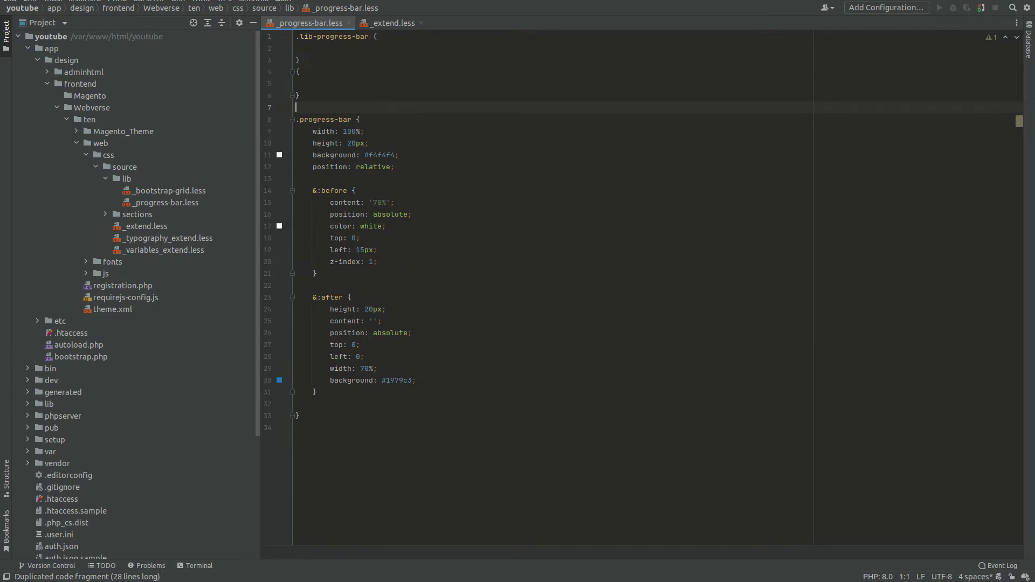
pyautogui.press('Return')
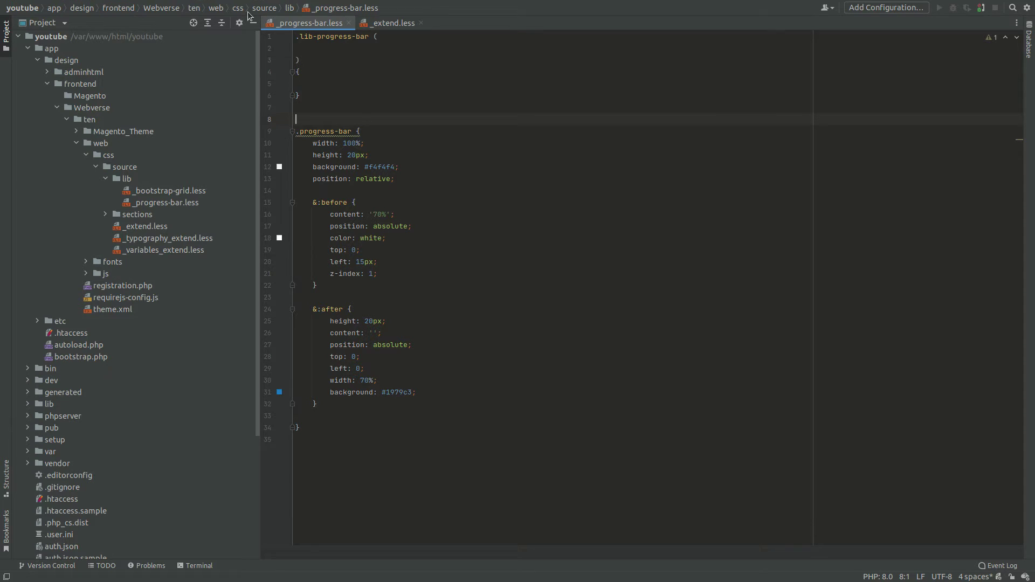
# - Move all .progress-bar declarations and nested rules into the lib-progress-bar mixin
pyautogui.moveTo(317, 403); pyautogui.dragTo(310, 143)
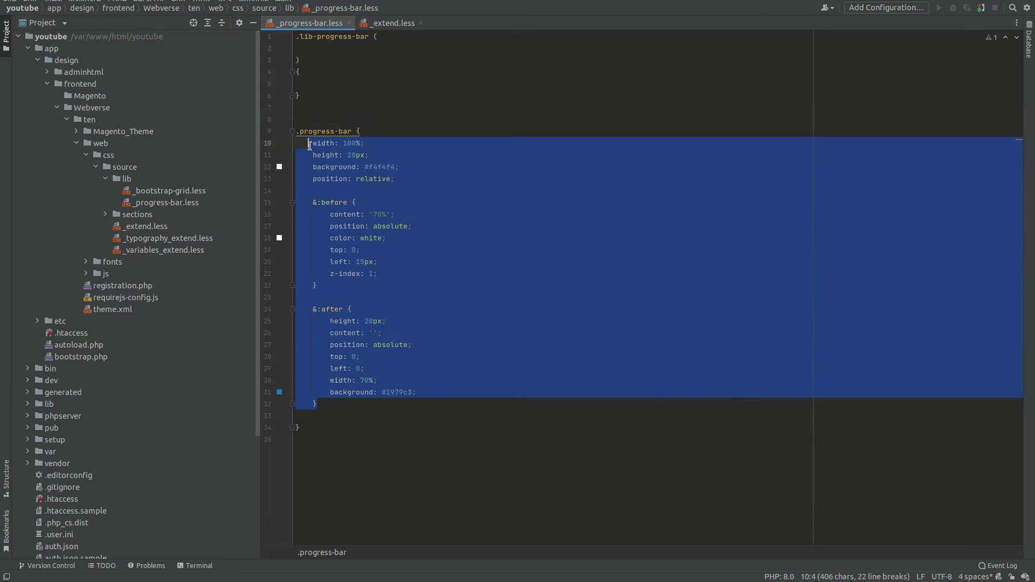
pyautogui.hotkey('ctrl', 'x')
pyautogui.click(324, 83)
pyautogui.hotkey('ctrl', 'v')
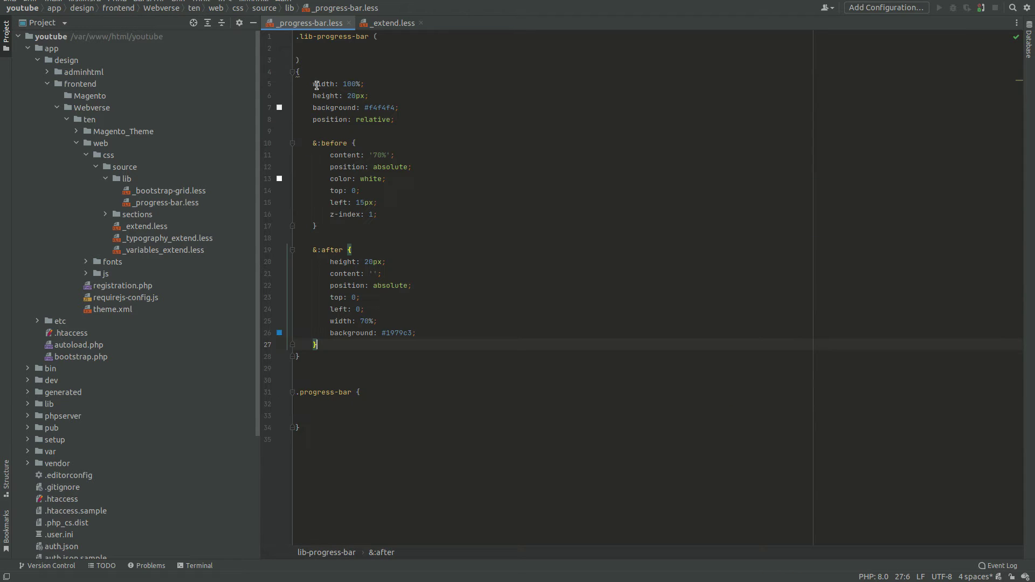
# - Call .lib-progress-bar() inside the now-empty .progress-bar rule
pyautogui.click(356, 405)
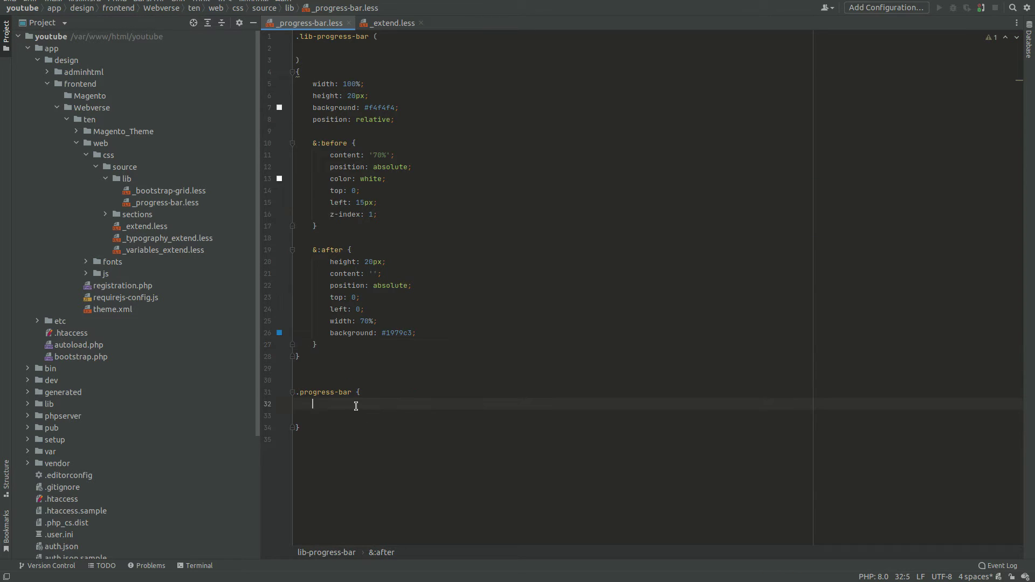
pyautogui.press('Return')
pyautogui.write('.l')
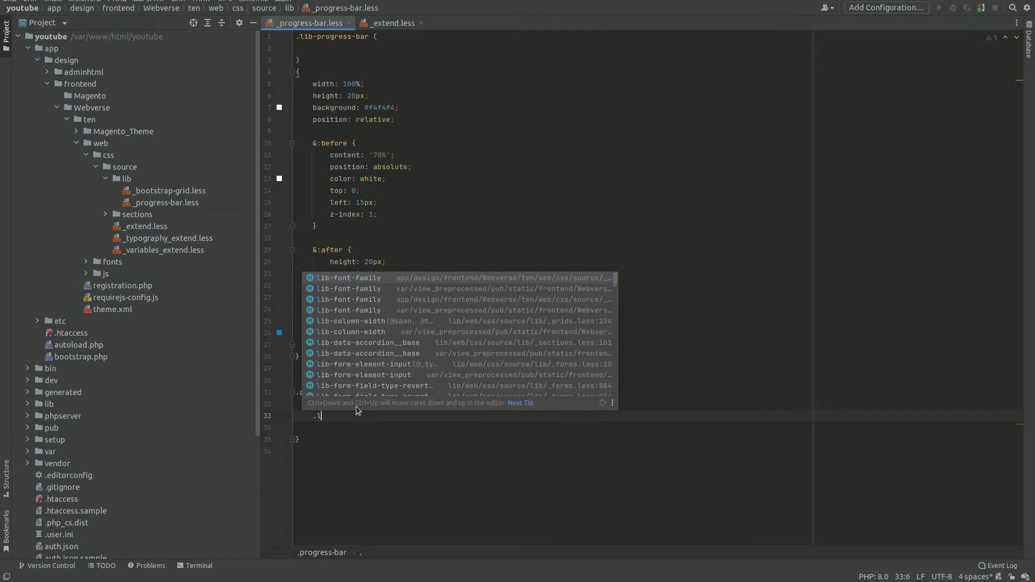
pyautogui.write('ib-')
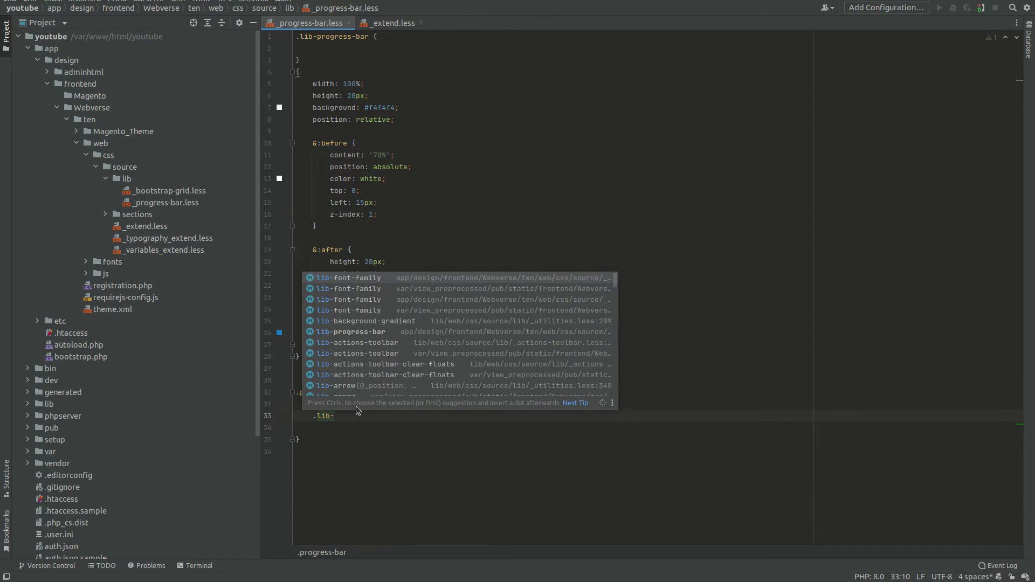
pyautogui.write('pro')
pyautogui.press('Down')
pyautogui.press('Down')
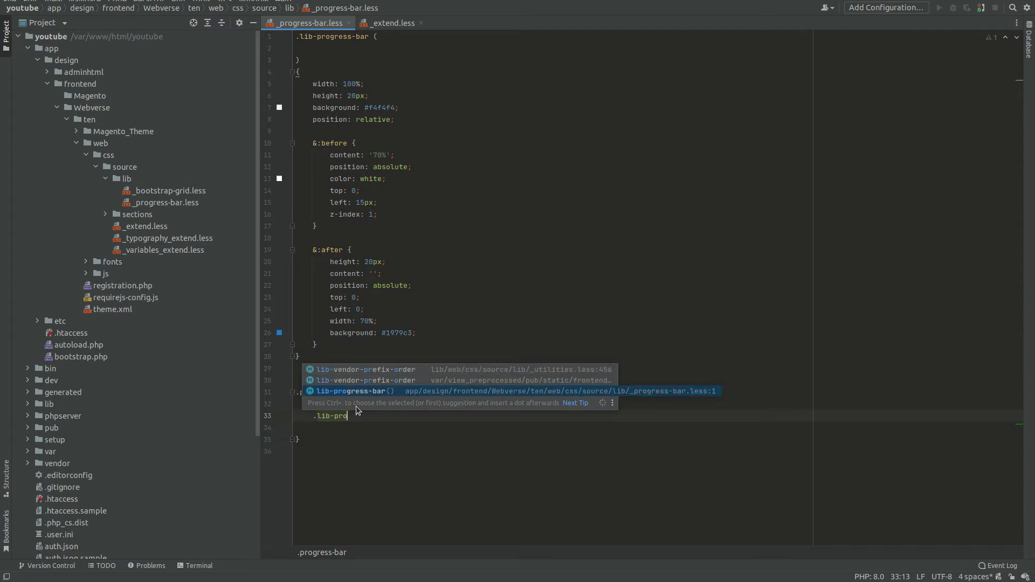
pyautogui.press('Return')
pyautogui.write('();')
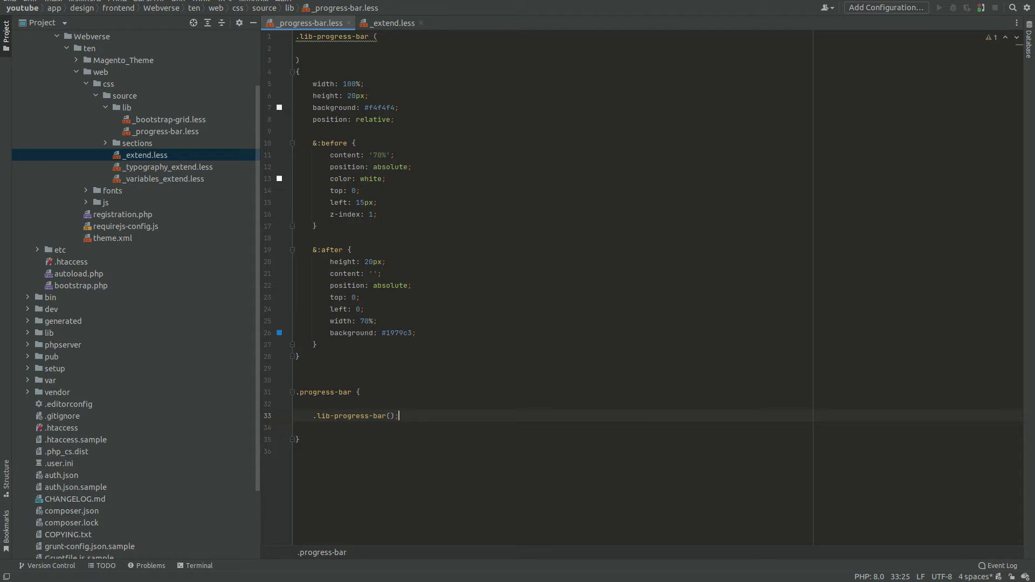
pyautogui.click(342, 49)
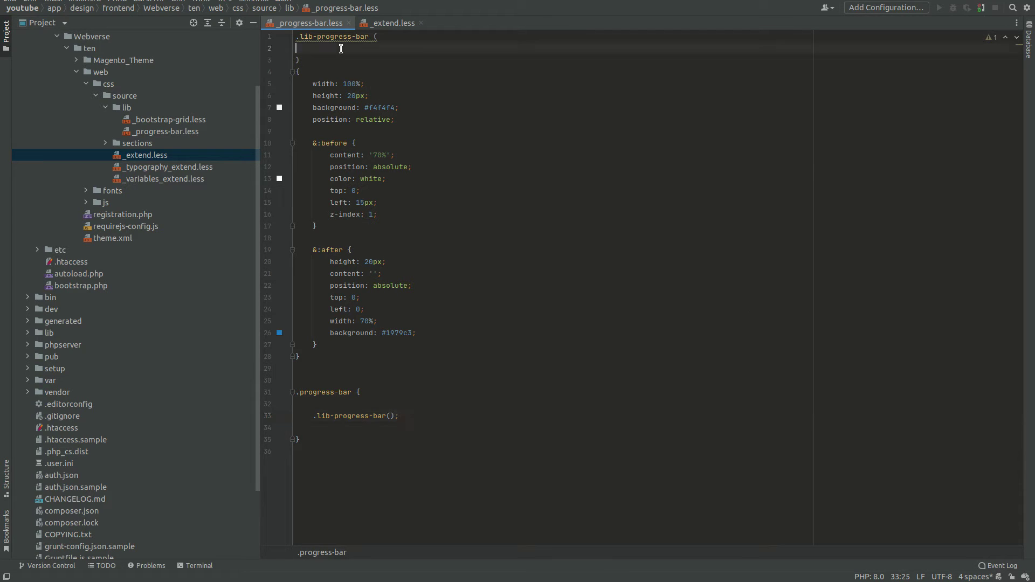
pyautogui.write('@_progress-bar-fill')
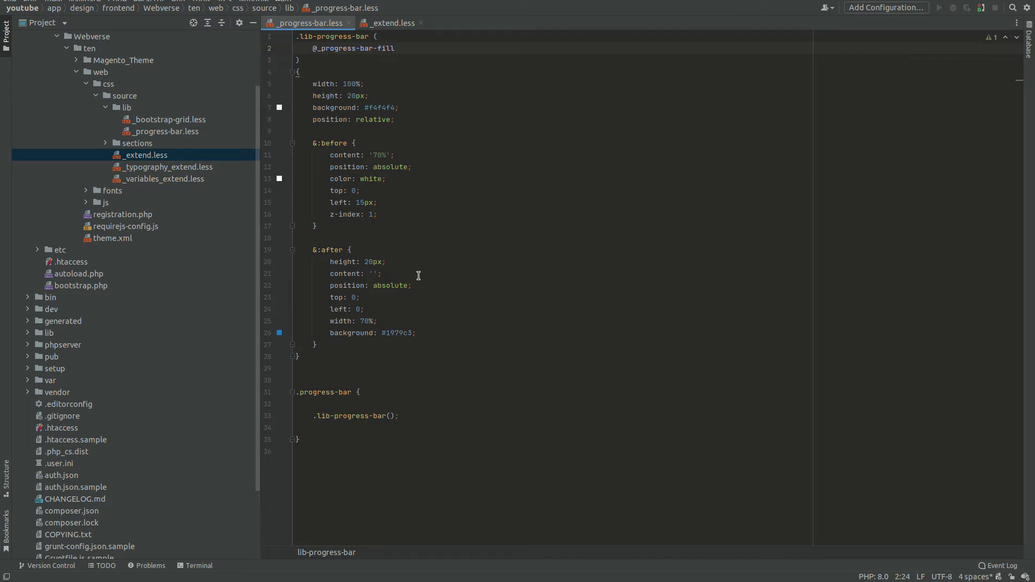
pyautogui.doubleClick(399, 333)
pyautogui.hotkey('ctrl', 'v')
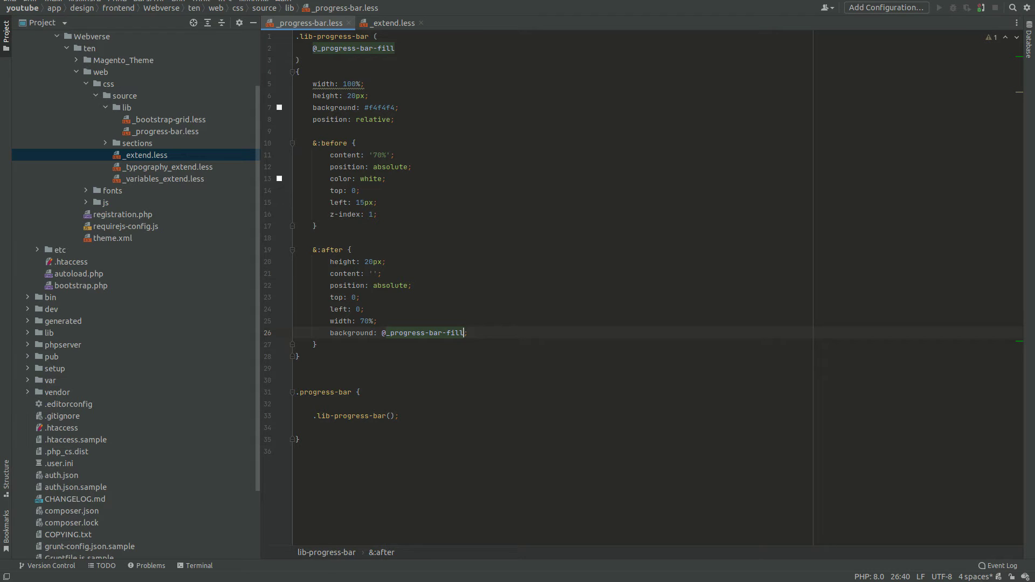
# - Begin passing the fill argument on its own line in the .progress-bar call
pyautogui.click(389, 416)
pyautogui.press('Return')
pyautogui.hotkey('ctrl', 'v')
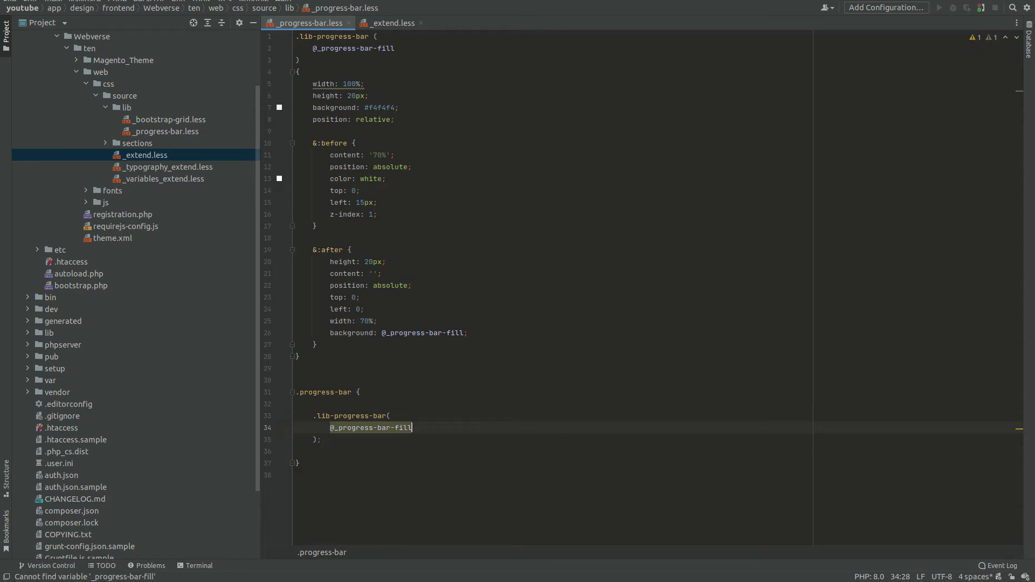
pyautogui.write(': #')
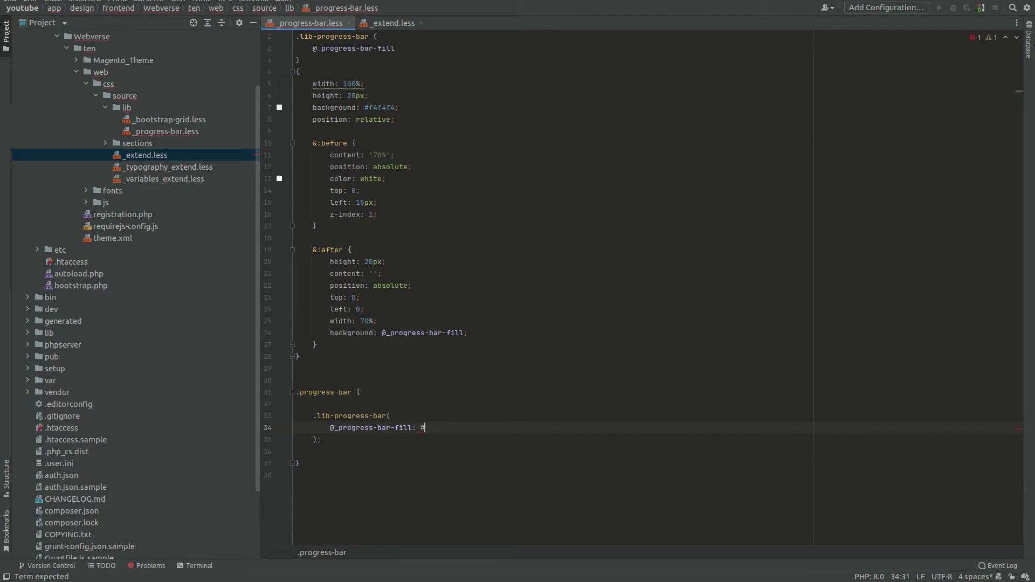
pyautogui.write('0000')
pyautogui.write('00')
pyautogui.write(';')
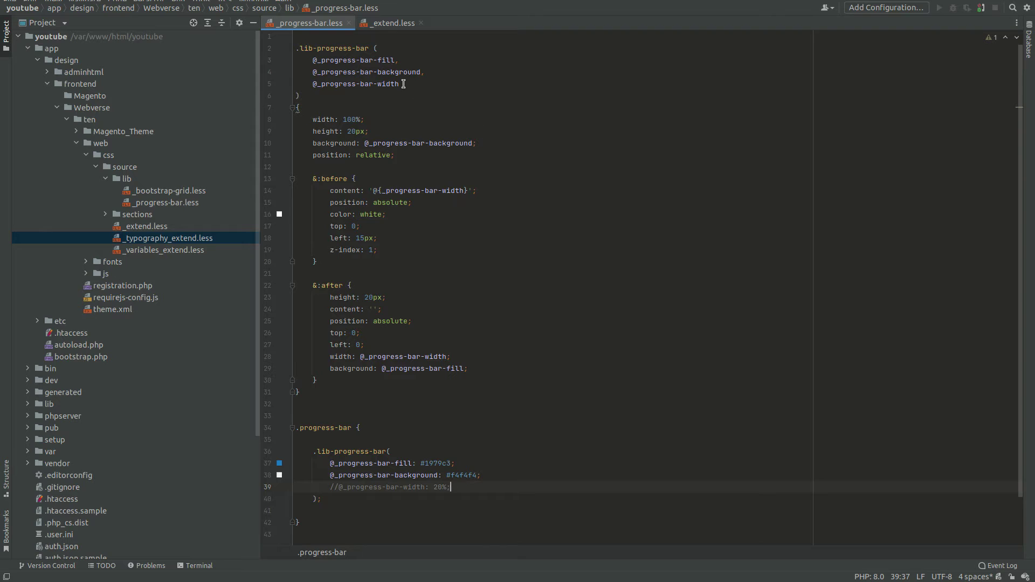
pyautogui.moveTo(401, 84); pyautogui.dragTo(315, 60)
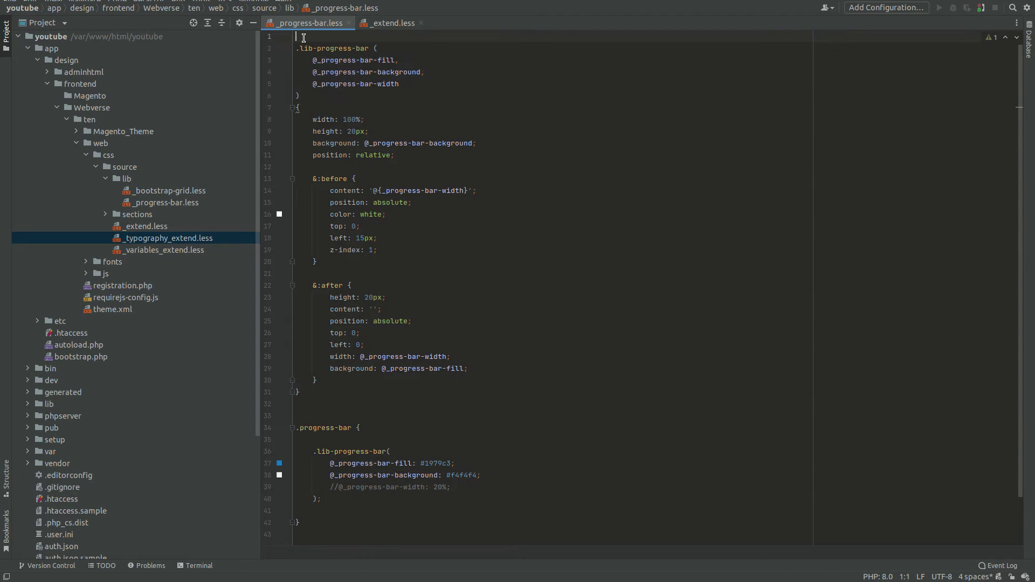
pyautogui.hotkey('ctrl', 'v')
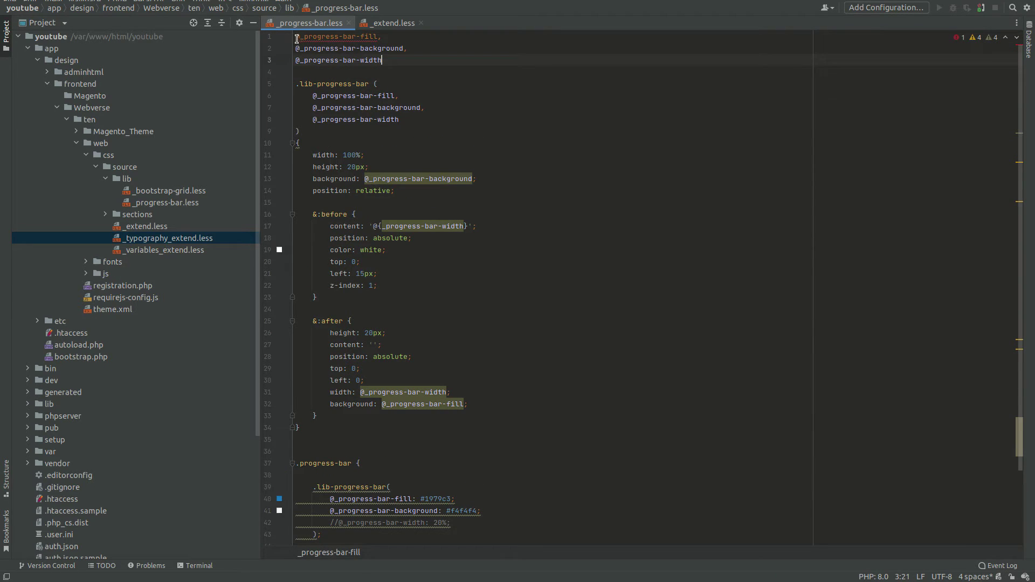
pyautogui.click(301, 37)
pyautogui.press('Delete')
pyautogui.press('Down')
pyautogui.press('Delete')
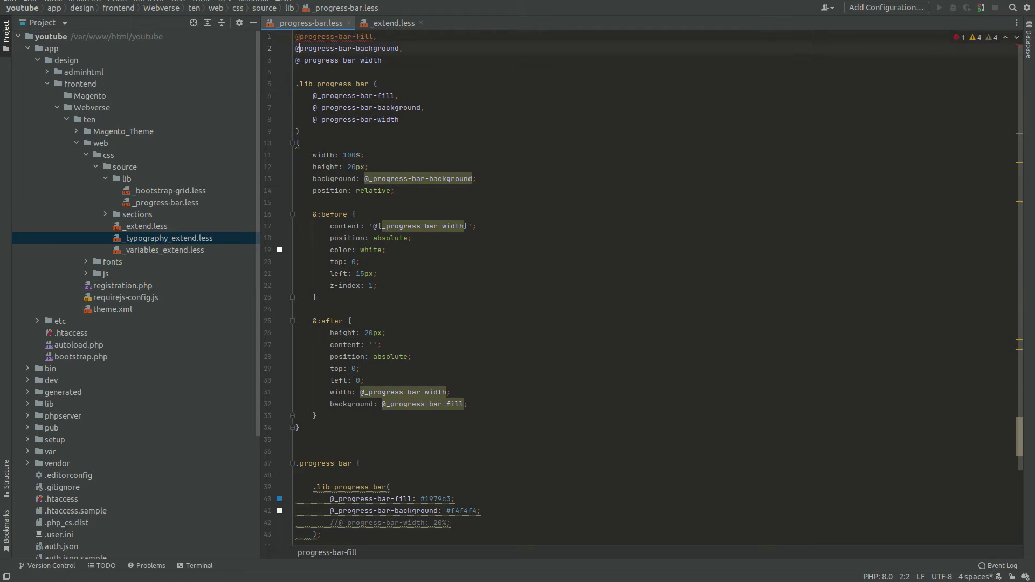
pyautogui.press('Delete')
pyautogui.click(373, 36)
pyautogui.press('Delete')
pyautogui.write(':')
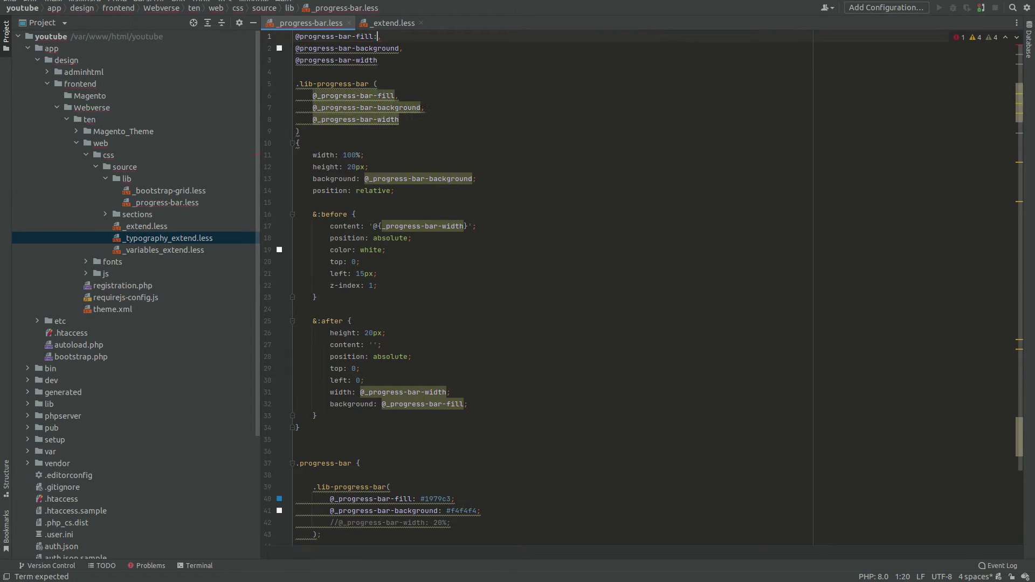
pyautogui.scroll(-3, 485, 323)
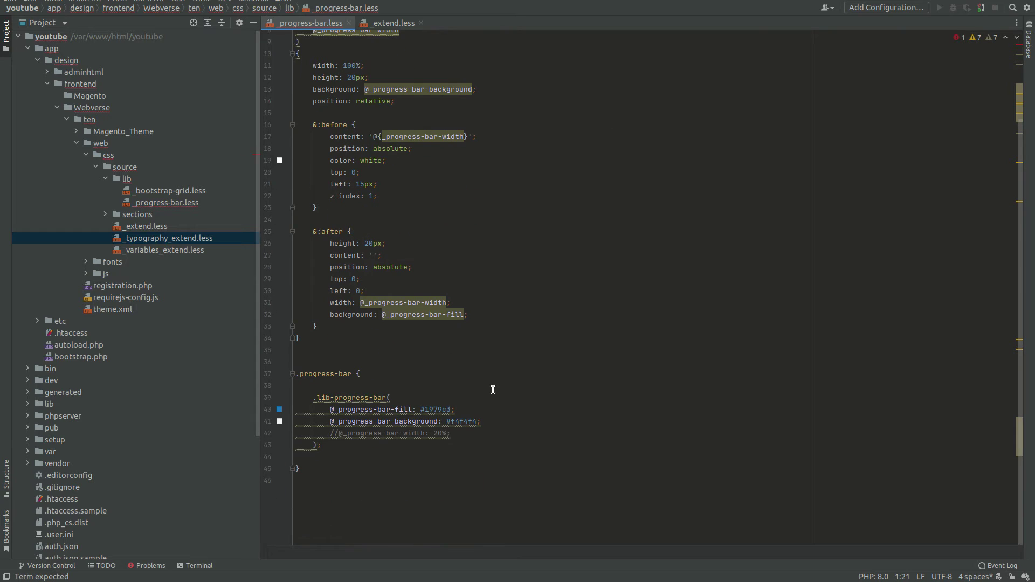
# - Assign #1979c3, #f4f4f4 and 100% to the fill, background and width variables
pyautogui.doubleClick(437, 411)
pyautogui.scroll(1, 449, 350)
pyautogui.scroll(3, 448, 349)
pyautogui.click(382, 36)
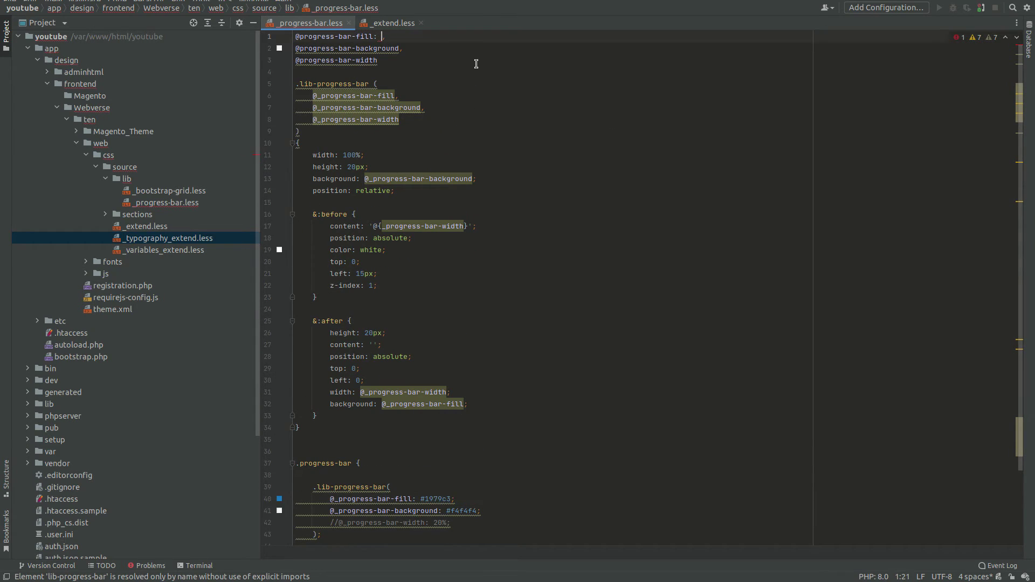
pyautogui.write('#1979c3;')
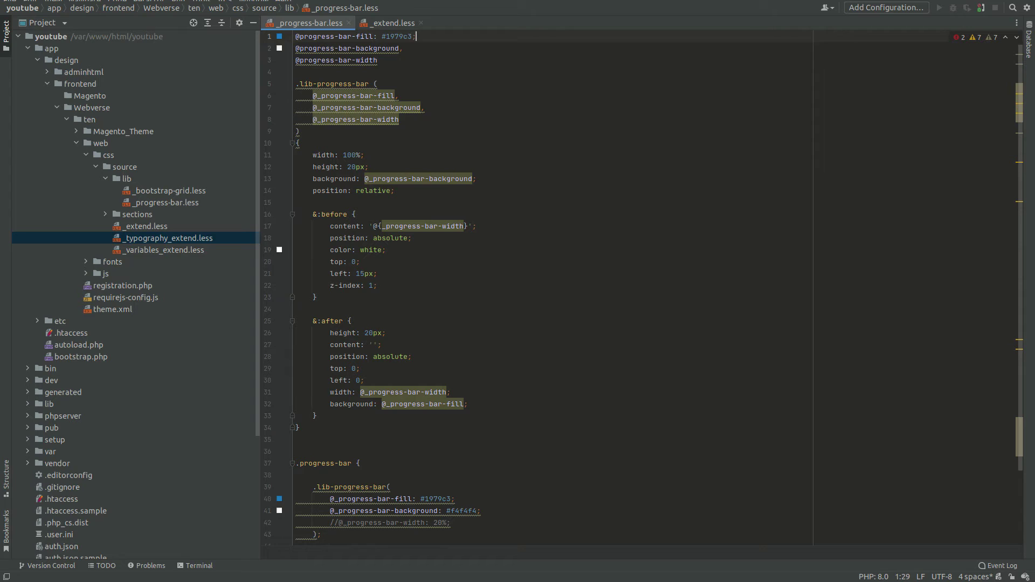
pyautogui.press('Down')
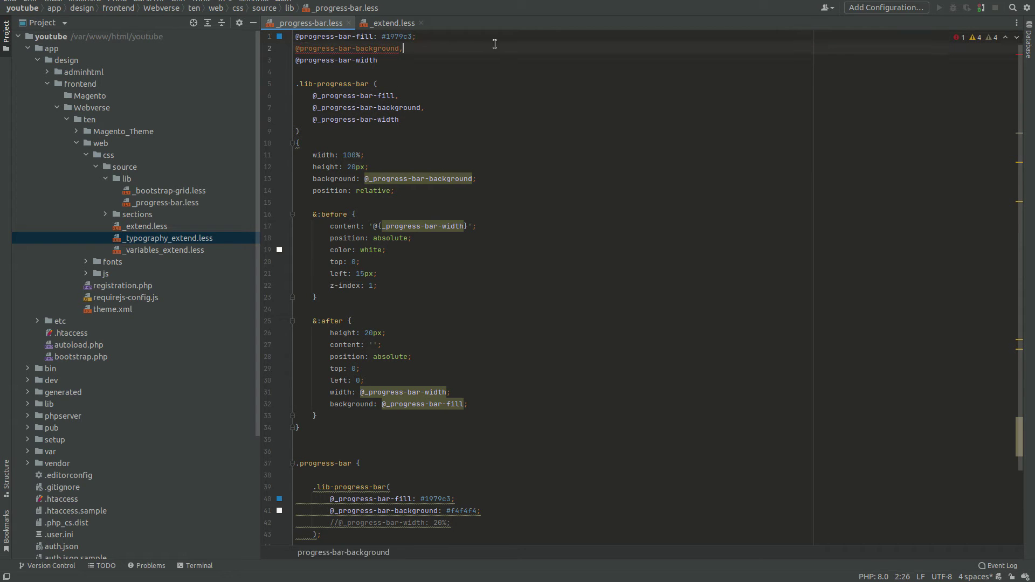
pyautogui.write(';')
pyautogui.press('Down')
pyautogui.write(';')
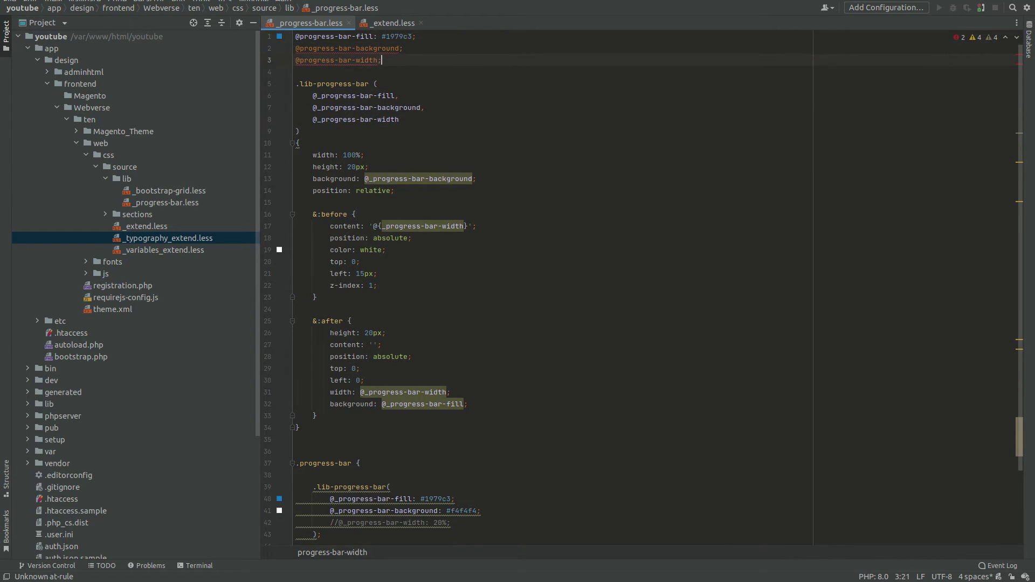
pyautogui.scroll(-3, 560, 270)
pyautogui.doubleClick(453, 422)
pyautogui.hotkey('ctrl', 'c')
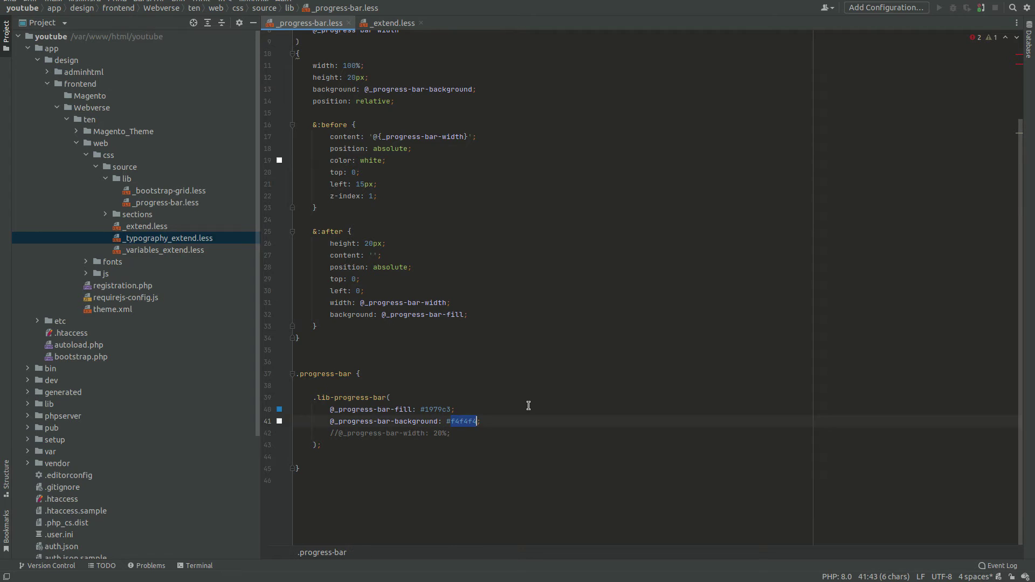
pyautogui.scroll(3, 526, 405)
pyautogui.click(402, 49)
pyautogui.write(': #1979c3;')
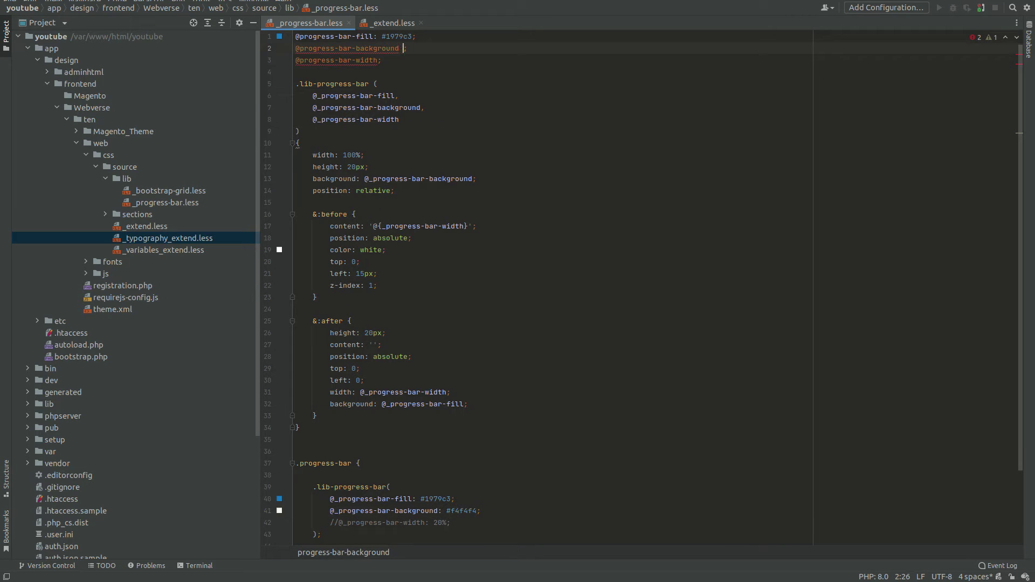
pyautogui.hotkey('ctrl', 'v')
pyautogui.write(';')
pyautogui.click(403, 49)
pyautogui.write(':')
pyautogui.click(382, 59)
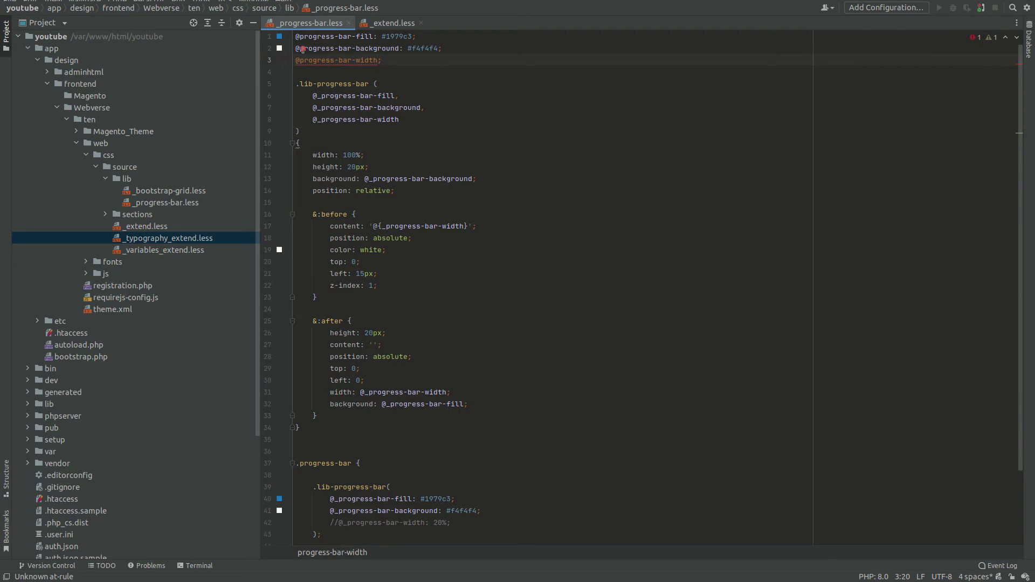
pyautogui.write(': 100%')
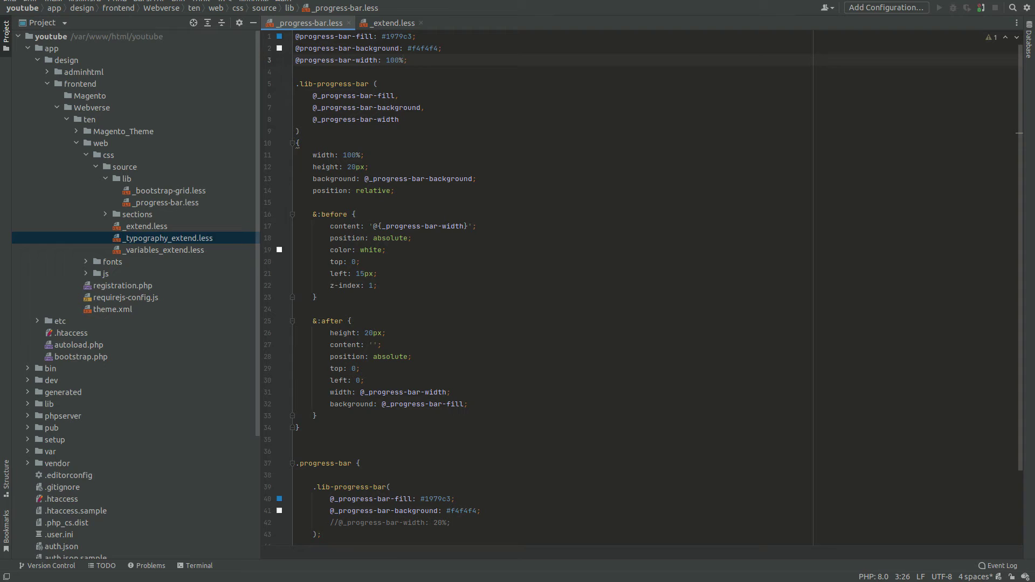
pyautogui.click(395, 96)
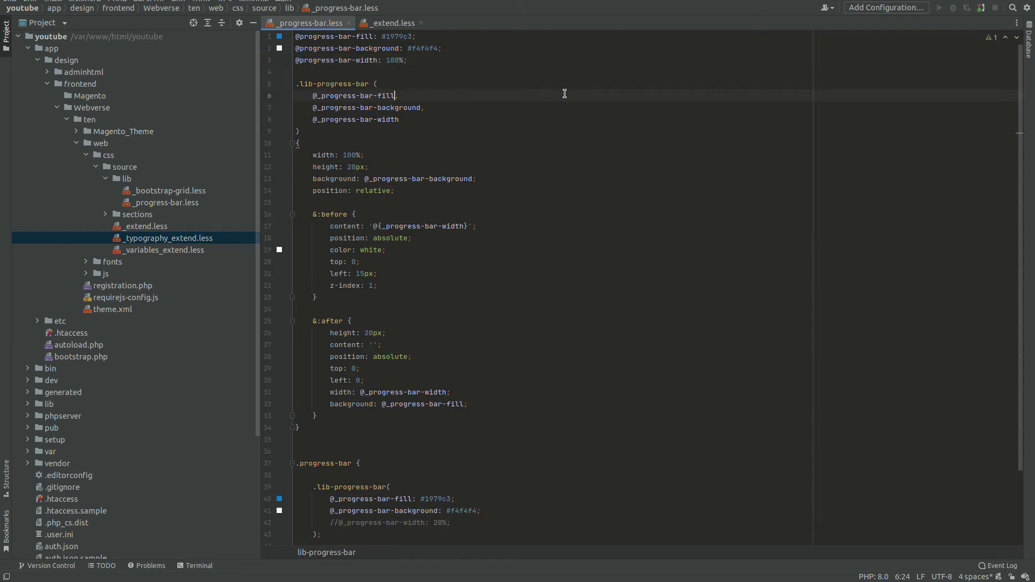
pyautogui.write(':')
pyautogui.doubleClick(349, 36)
pyautogui.hotkey('ctrl', 'c')
pyautogui.click(403, 95)
pyautogui.hotkey('ctrl', 'v')
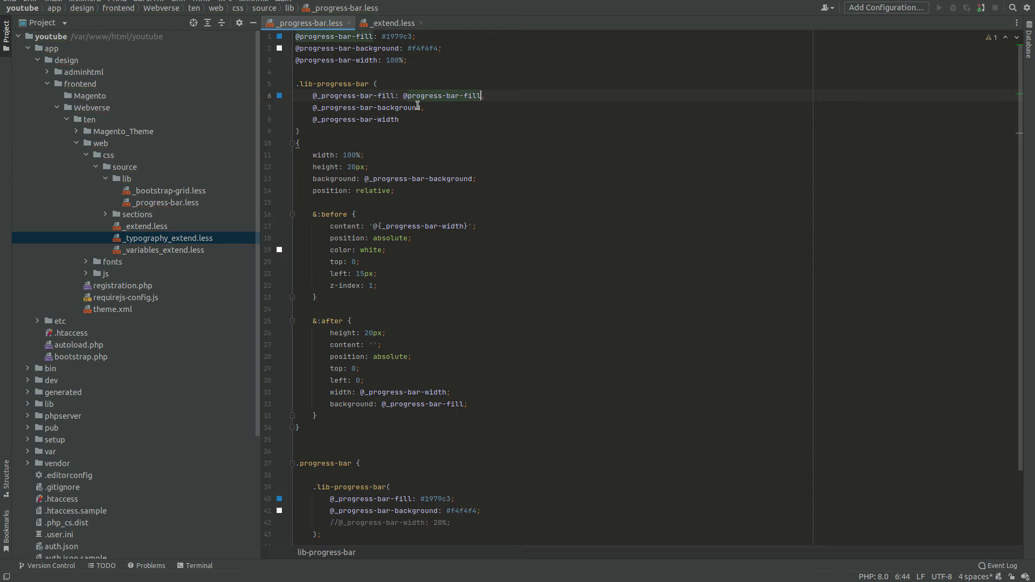
pyautogui.click(419, 107)
pyautogui.write(':')
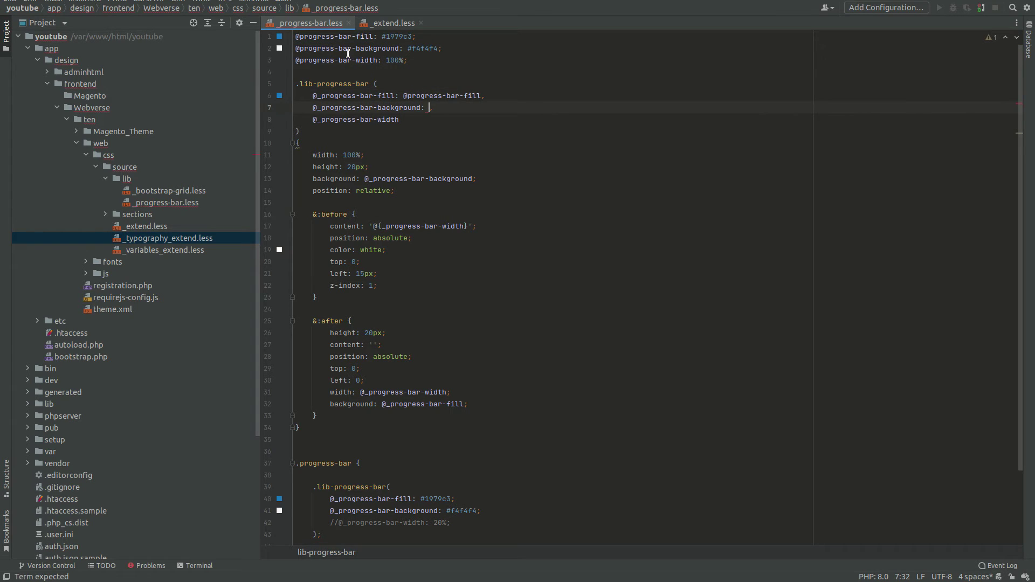
pyautogui.doubleClick(348, 50)
pyautogui.click(427, 110)
pyautogui.hotkey('ctrl', 'v')
pyautogui.click(431, 126)
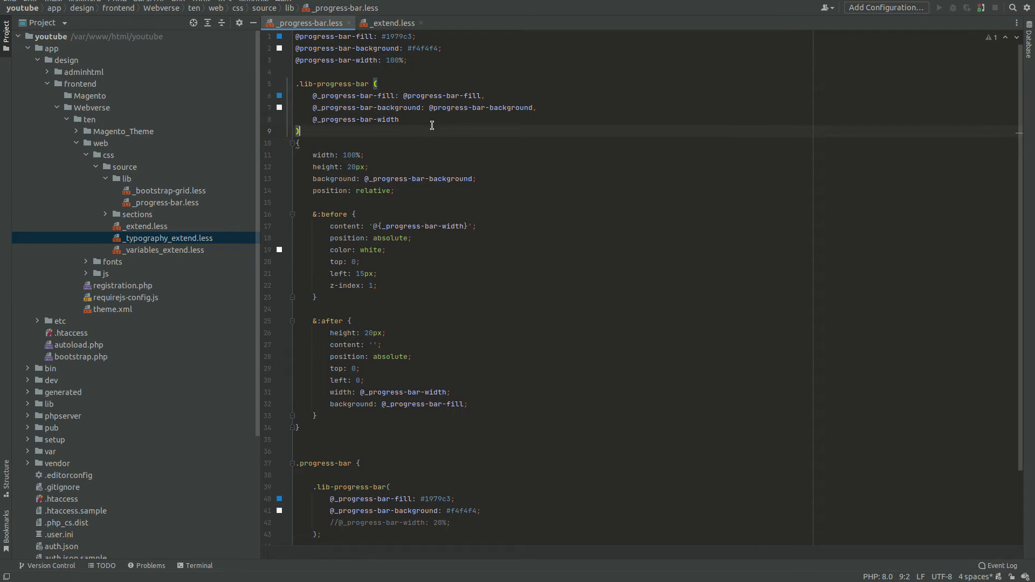
pyautogui.click(456, 122)
pyautogui.write(': @progress-bar-width')
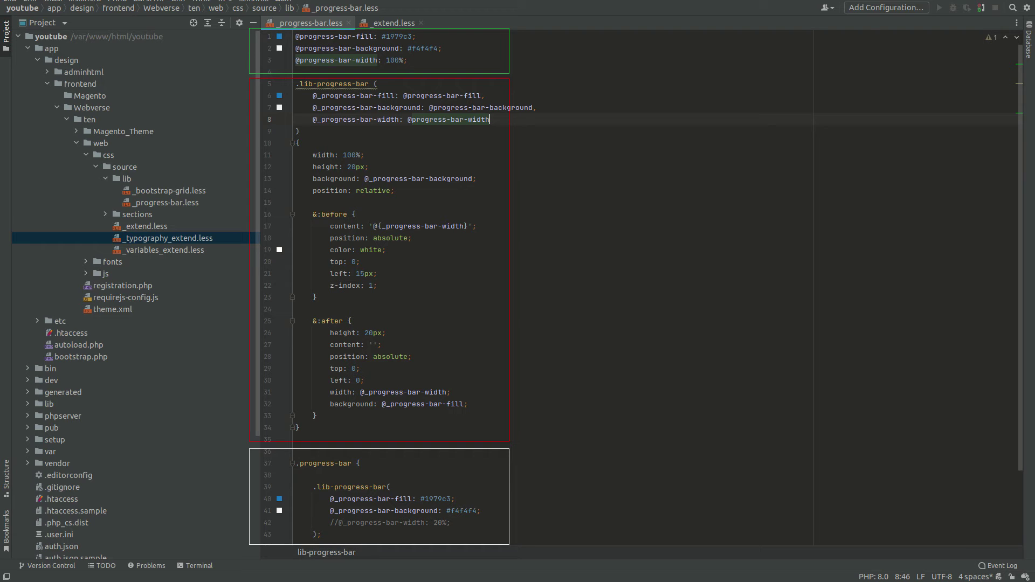
pyautogui.click(451, 522)
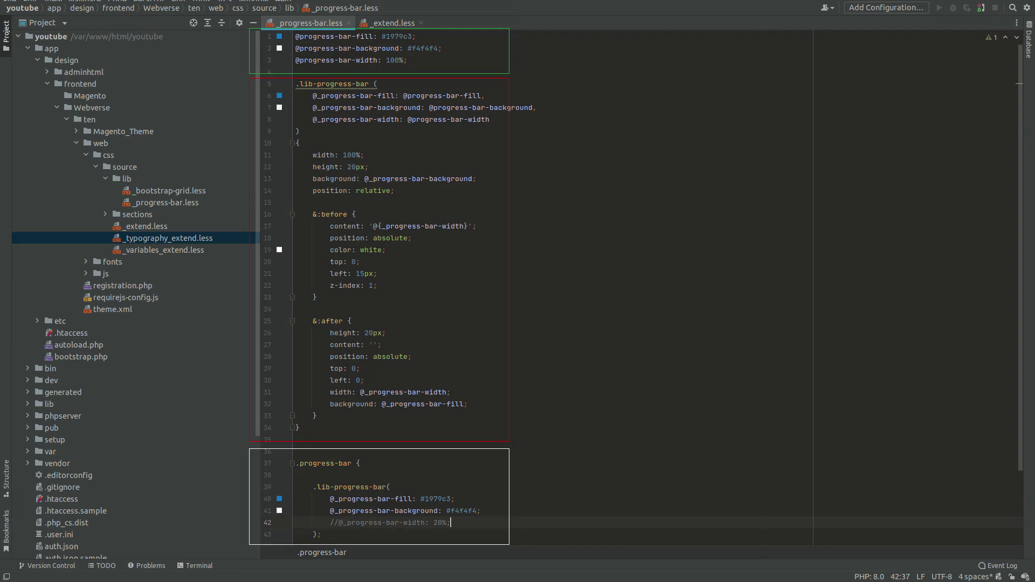
pyautogui.click(125, 179)
# - Create the file lib/variables/_progress-bar.less
pyautogui.rightClick(125, 179)
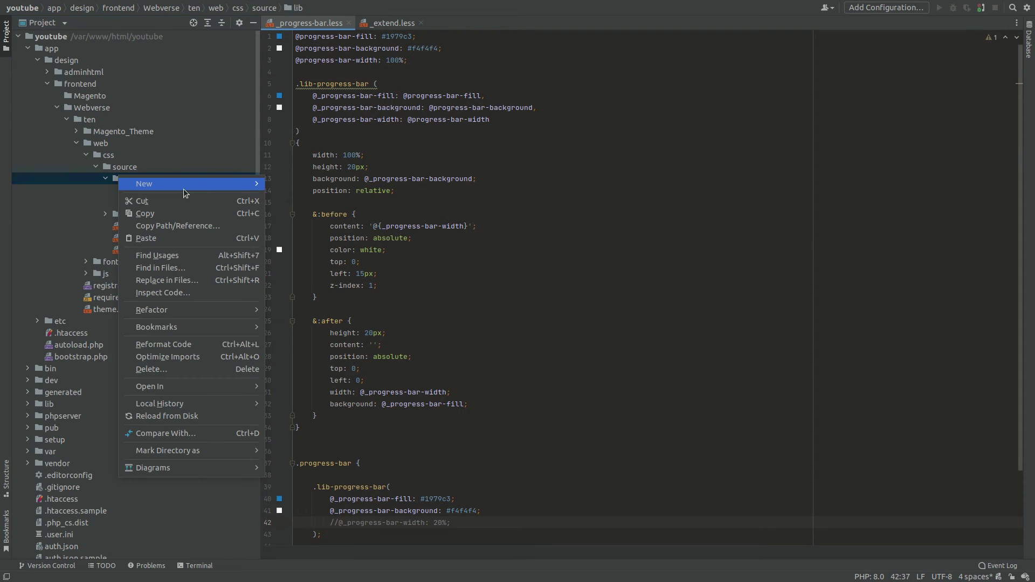
pyautogui.click(282, 188)
pyautogui.write('var')
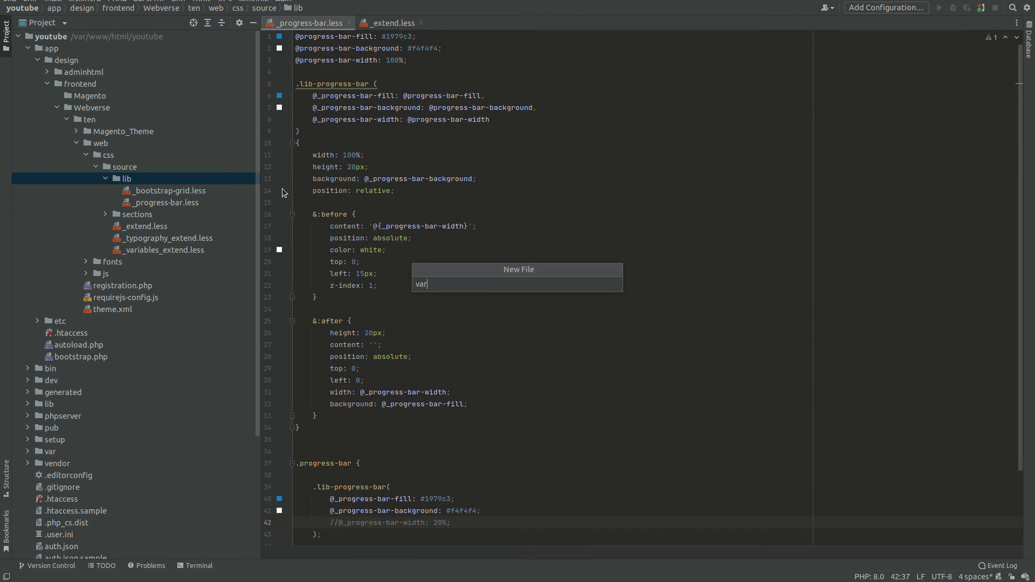
pyautogui.write('iables')
pyautogui.write('/_progr')
pyautogui.write('ess-bar')
pyautogui.write('le')
pyautogui.press('BackSpace')
pyautogui.press('BackSpace')
pyautogui.write('less')
pyautogui.press('Return')
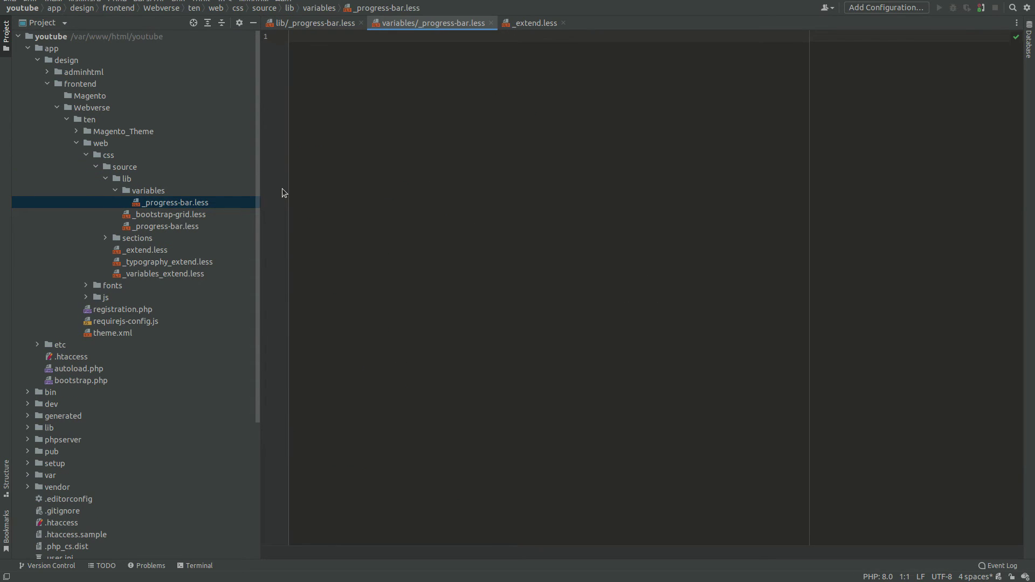
pyautogui.click(315, 24)
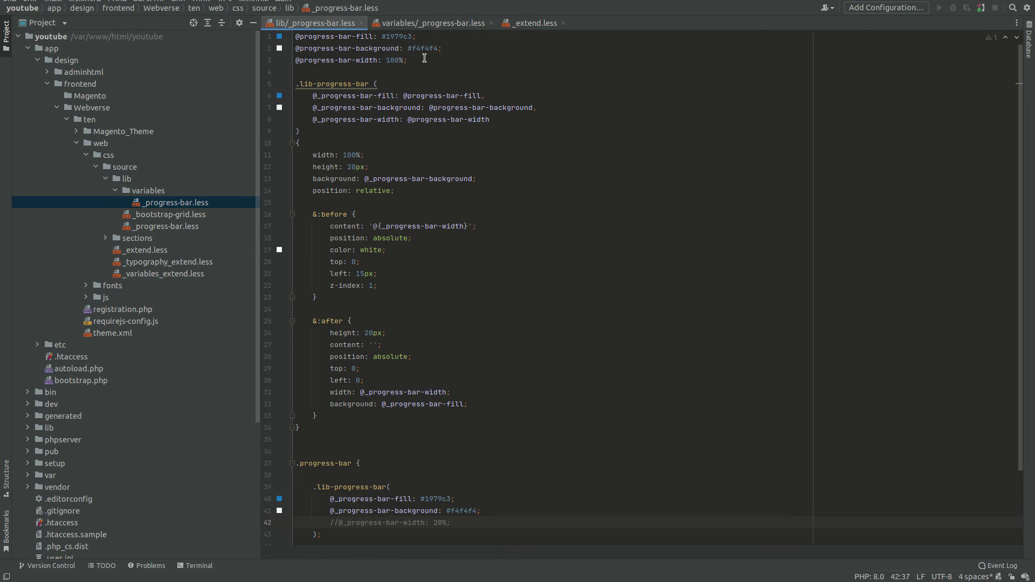
pyautogui.moveTo(426, 59); pyautogui.dragTo(245, 35)
pyautogui.hotkey('ctrl', 'x')
pyautogui.click(429, 23)
pyautogui.hotkey('ctrl', 'v')
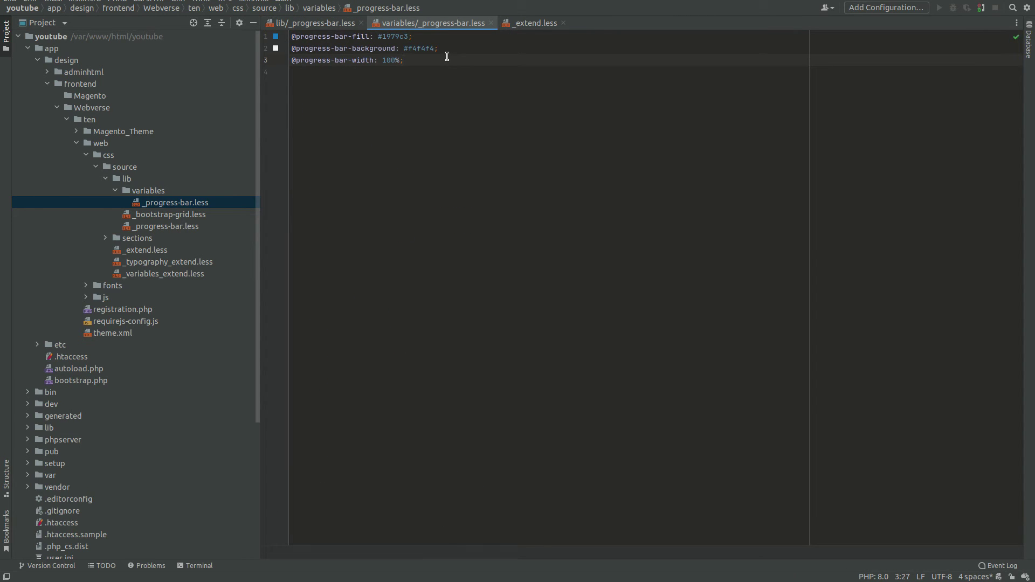
# - Create the file source/elements/_progress-bar.less
pyautogui.rightClick(120, 167)
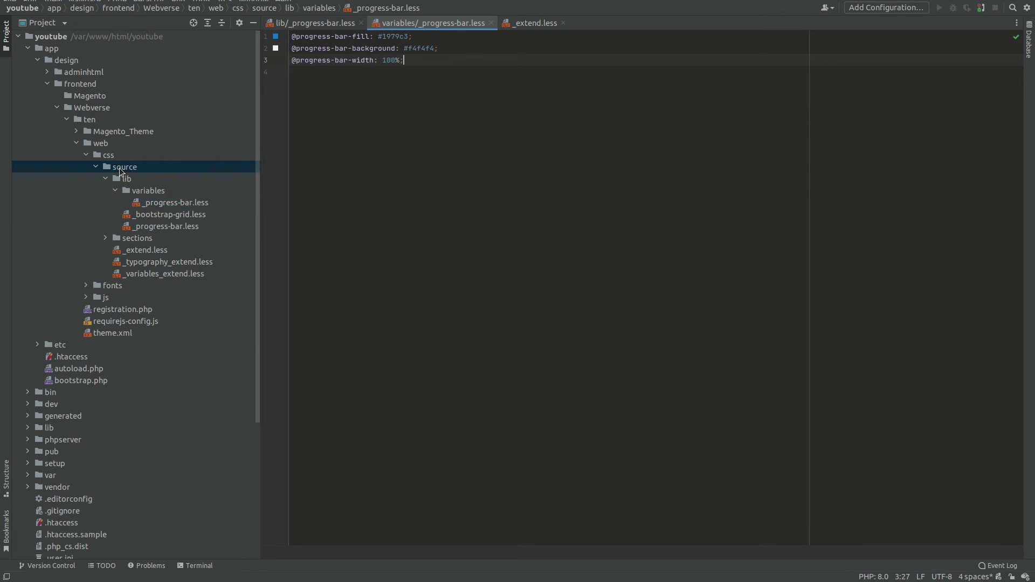
pyautogui.click(287, 172)
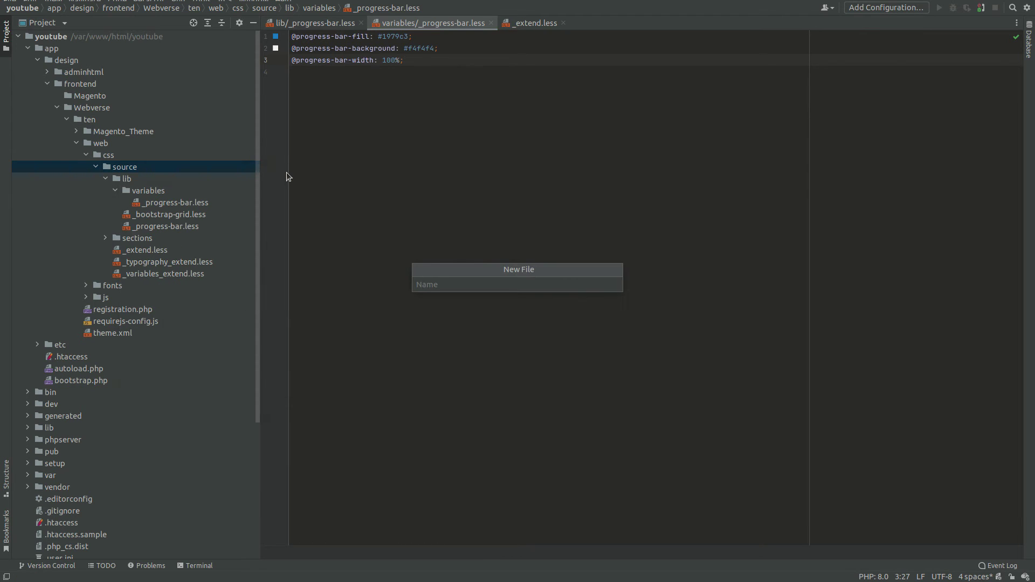
pyautogui.write('eleme')
pyautogui.write('nts/')
pyautogui.write('_progress')
pyautogui.write('-bar')
pyautogui.write('.less')
pyautogui.press('Return')
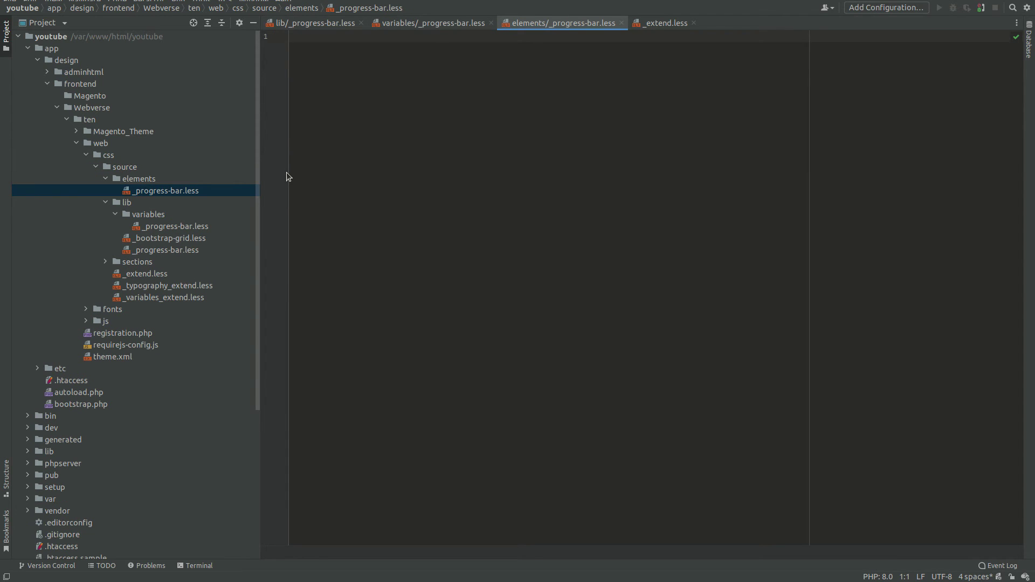
# - Move the .progress-bar block from lib/_progress-bar.less into the elements file
pyautogui.click(317, 23)
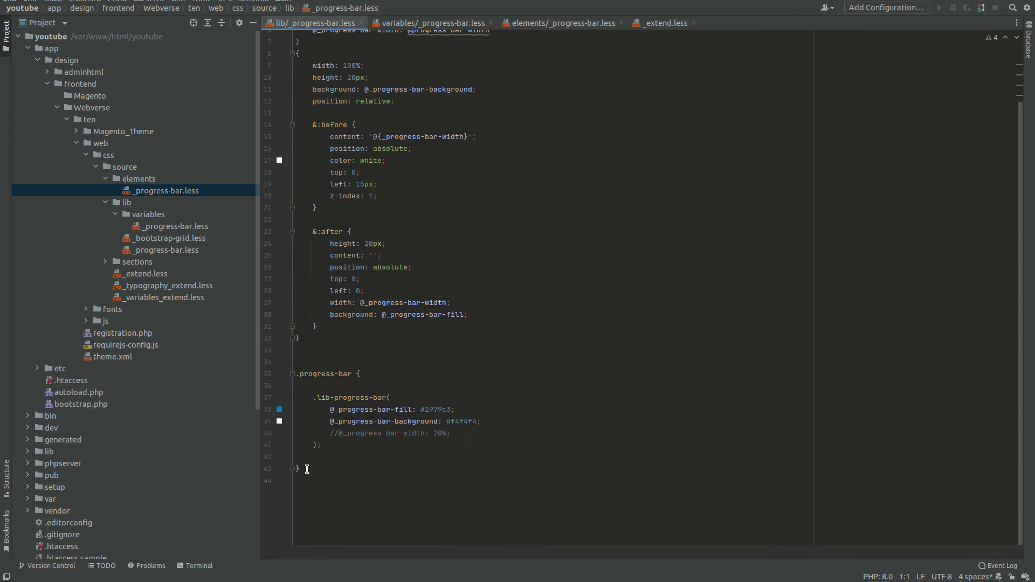
pyautogui.moveTo(307, 468); pyautogui.dragTo(178, 368)
pyautogui.hotkey('ctrl', 'x')
pyautogui.click(528, 25)
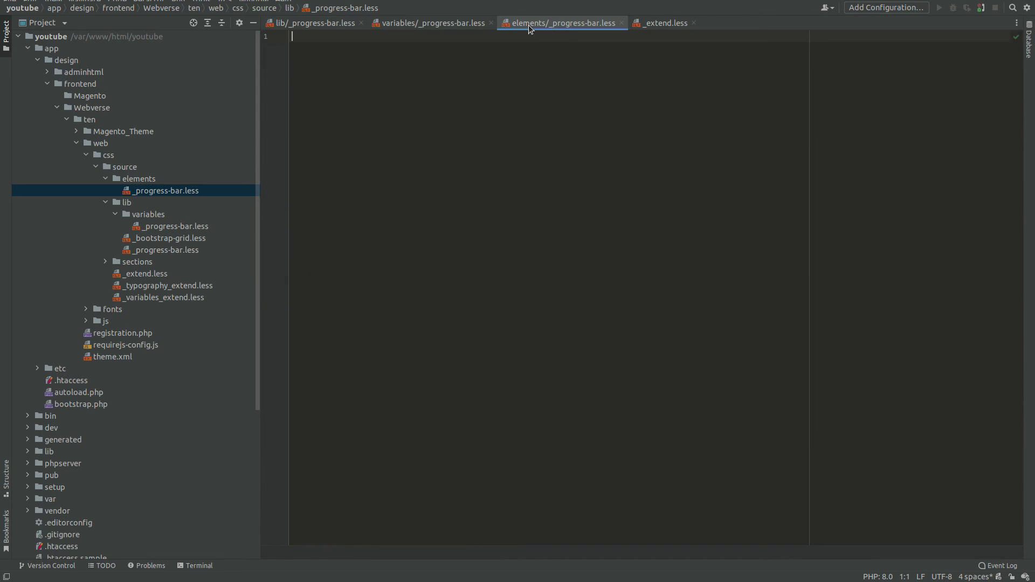
pyautogui.hotkey('ctrl', 'v')
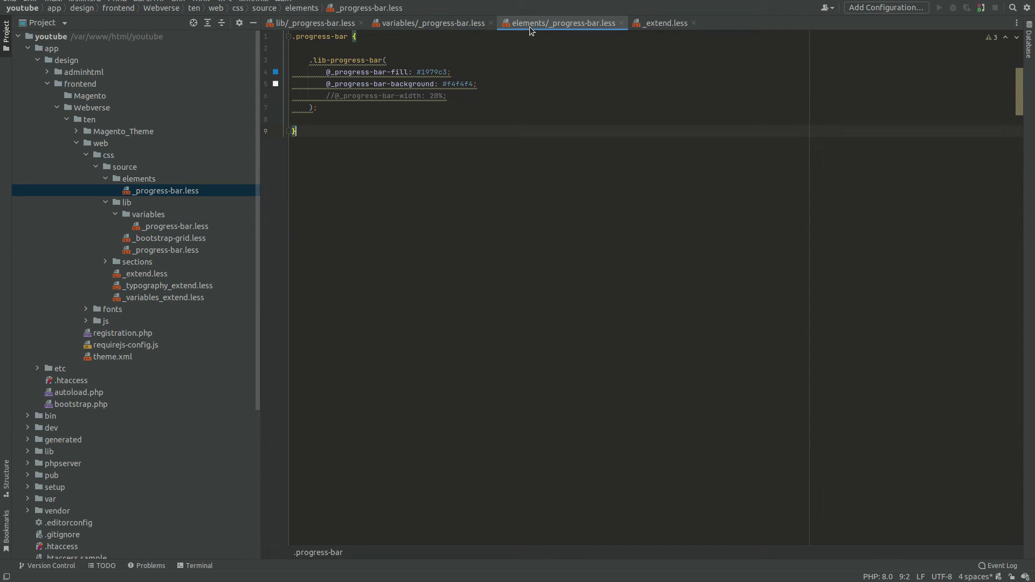
pyautogui.hotkey('alt', 'Right')
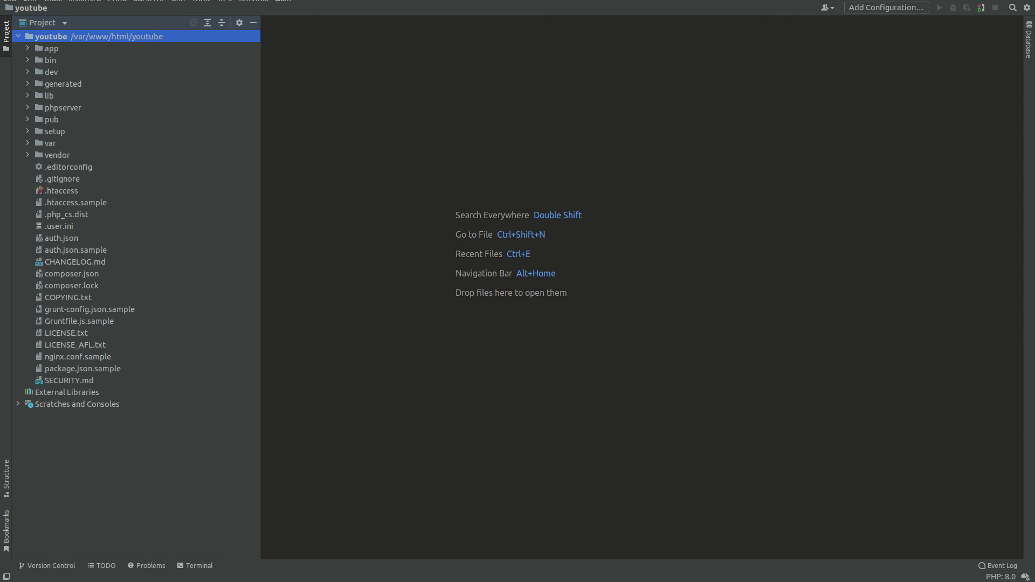
# - Expand the core lib folder in the Project tool window
pyautogui.click(27, 96)
# - Open the Magento UI library's lib/_buttons.less mixin file and its variables/_buttons.less file
pyautogui.click(37, 119)
pyautogui.click(47, 143)
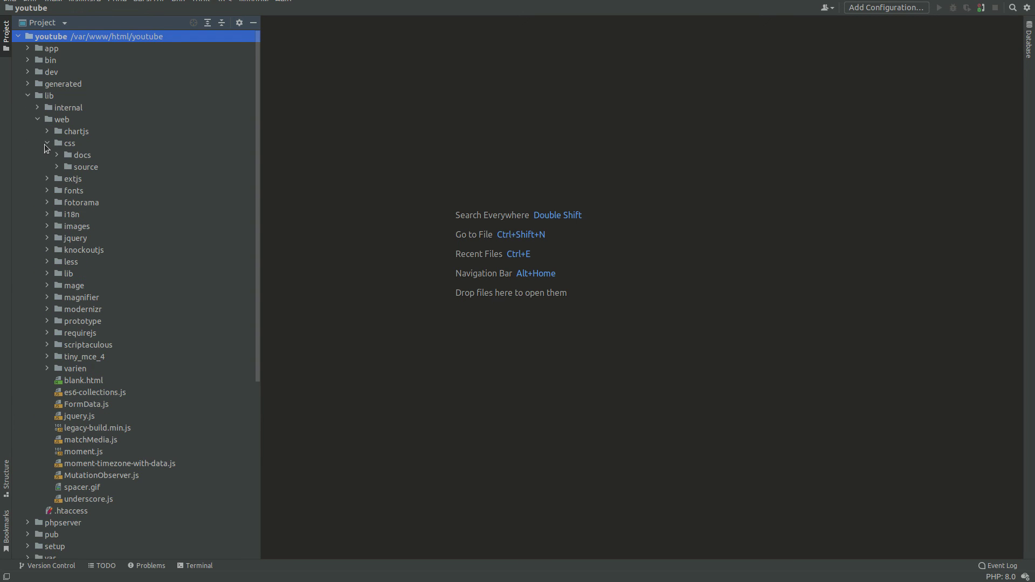
pyautogui.click(57, 167)
pyautogui.click(66, 190)
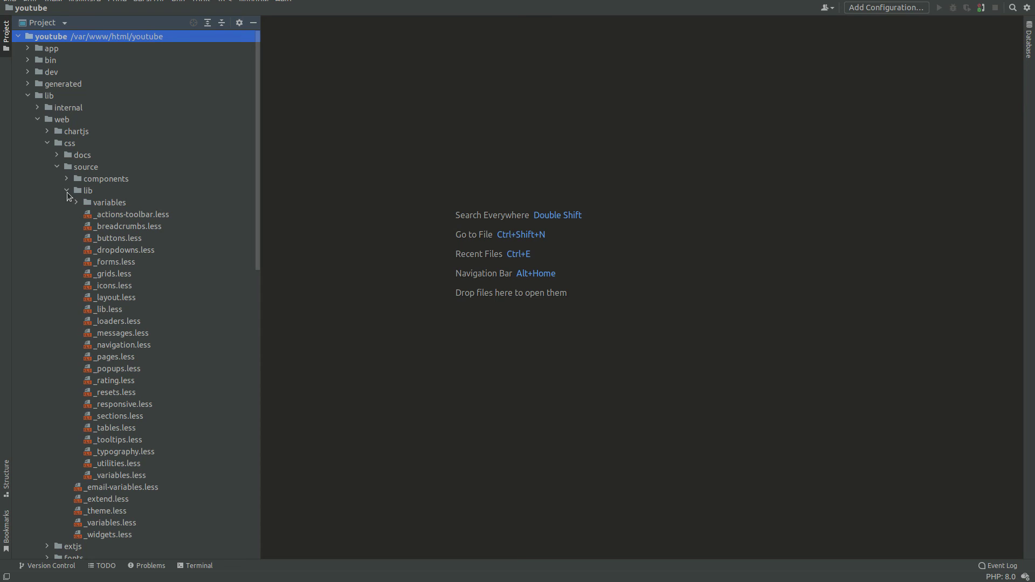
pyautogui.doubleClick(116, 237)
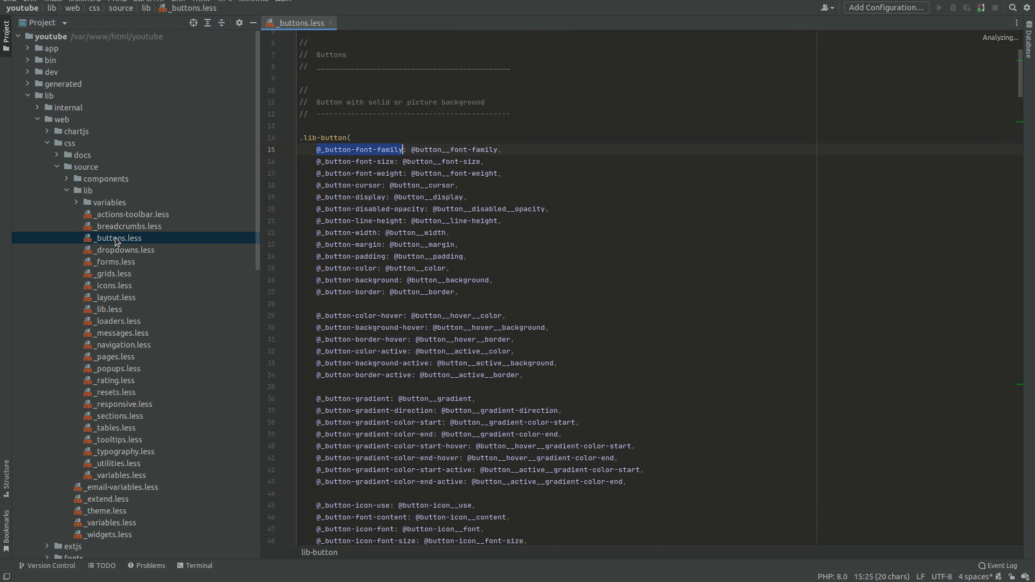
pyautogui.click(75, 202)
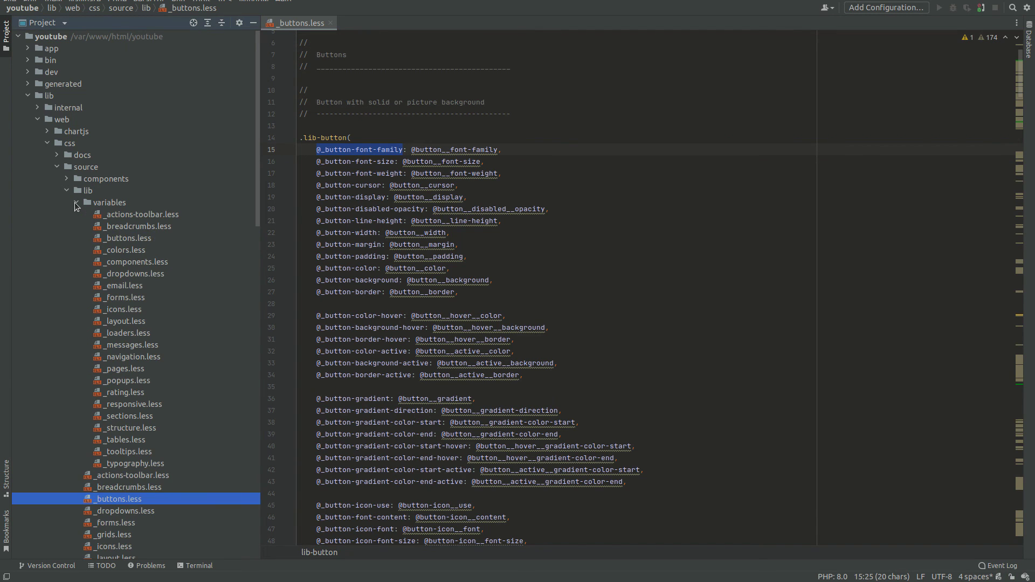
pyautogui.doubleClick(118, 239)
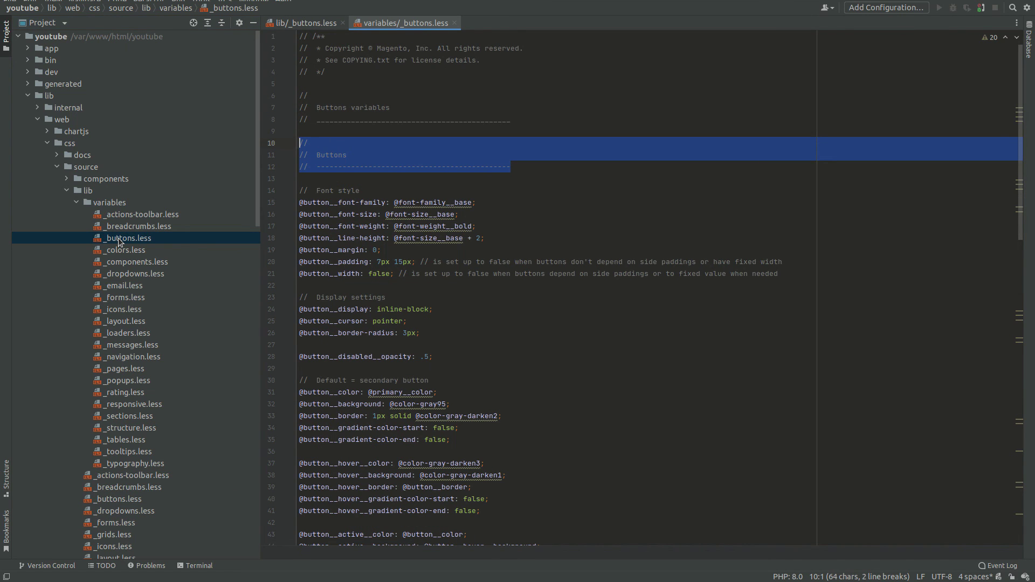